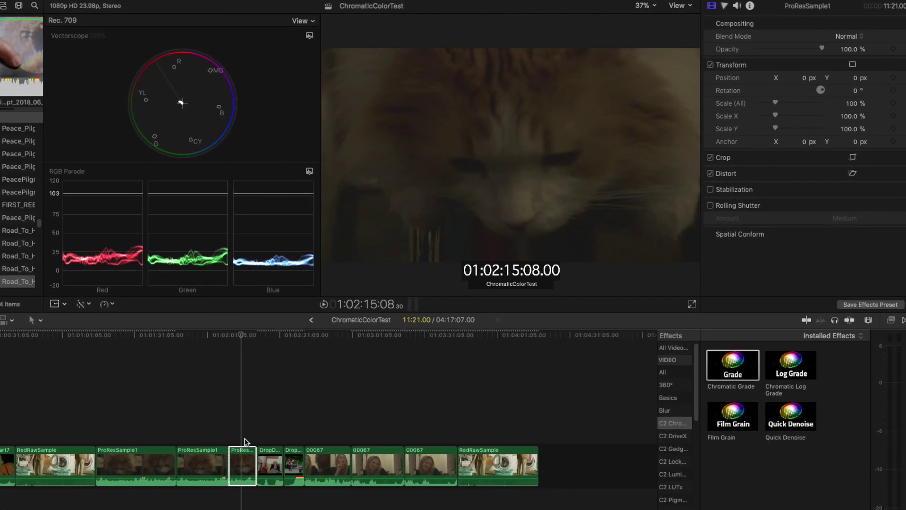
Apply Chromatic Grade to the four selected clips, then select only the ProResSample1 cat clip
left_click(328, 390)
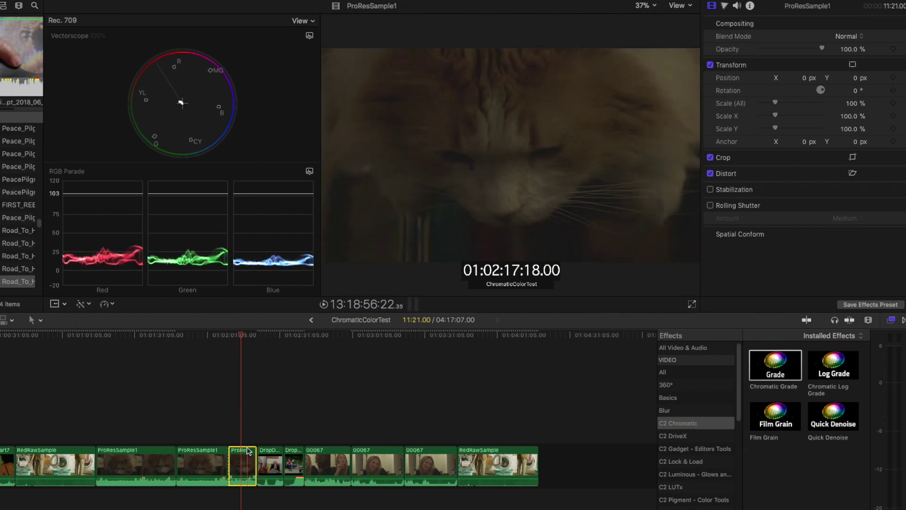
key("s")
left_click_drag(250, 432, 340, 477)
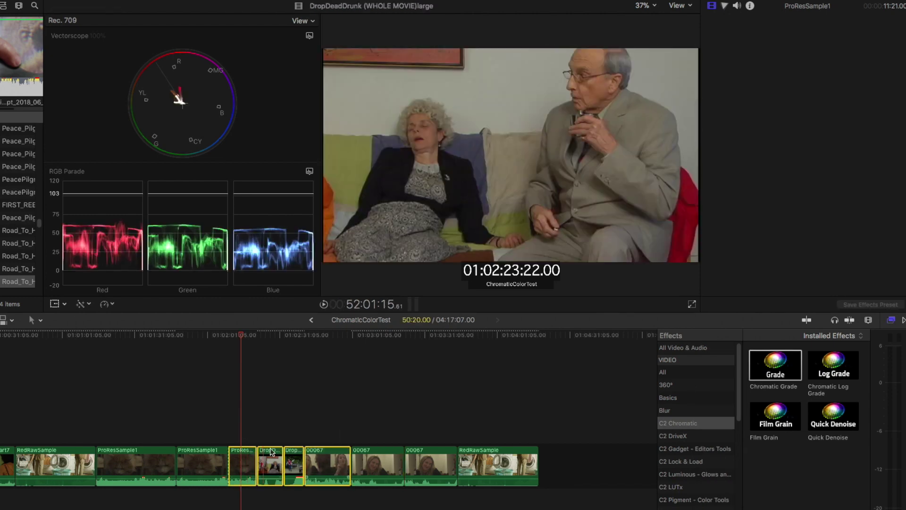
double_click(779, 365)
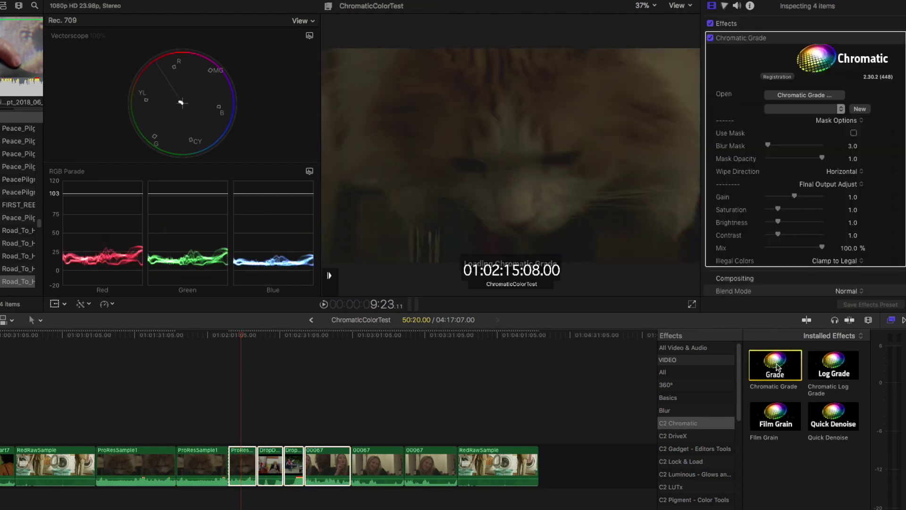
left_click(236, 467)
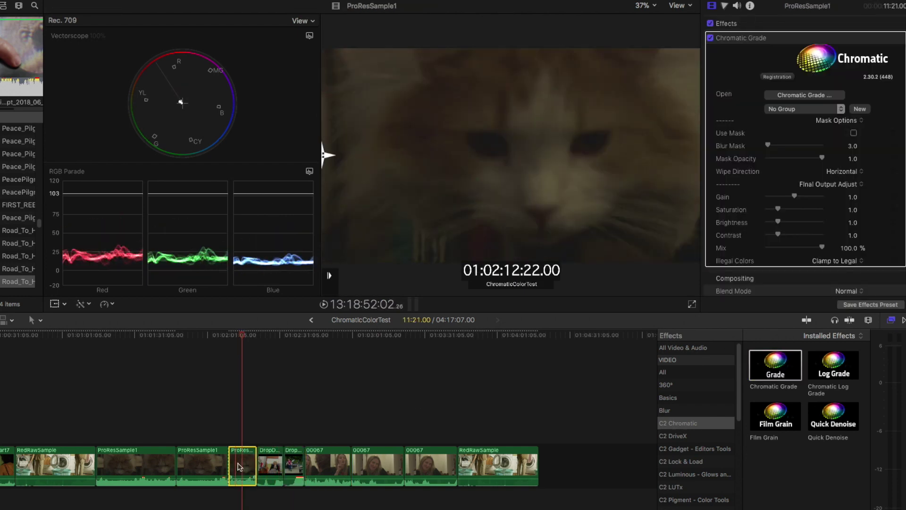
Open the cat clip's Chromatic Grade editor, move it down-left, and keep the Overall region
left_click(812, 95)
left_click_drag(512, 194, 478, 258)
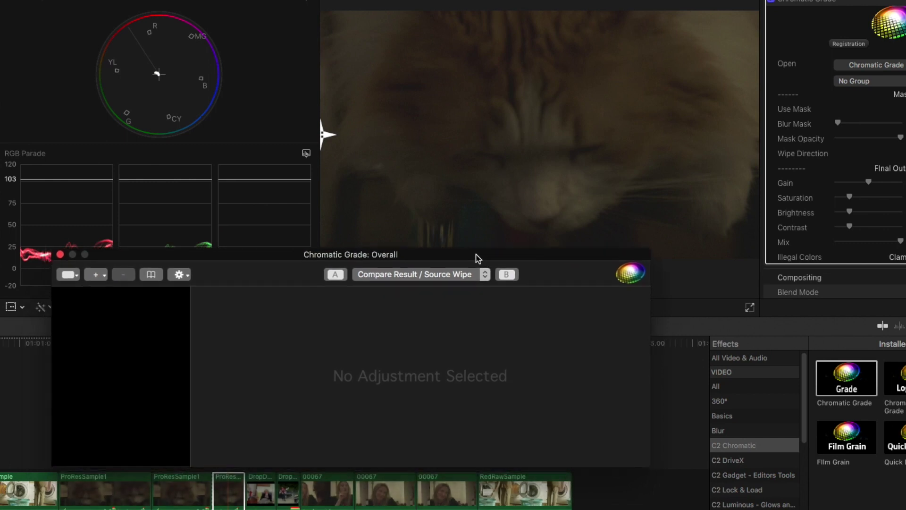
left_click(71, 276)
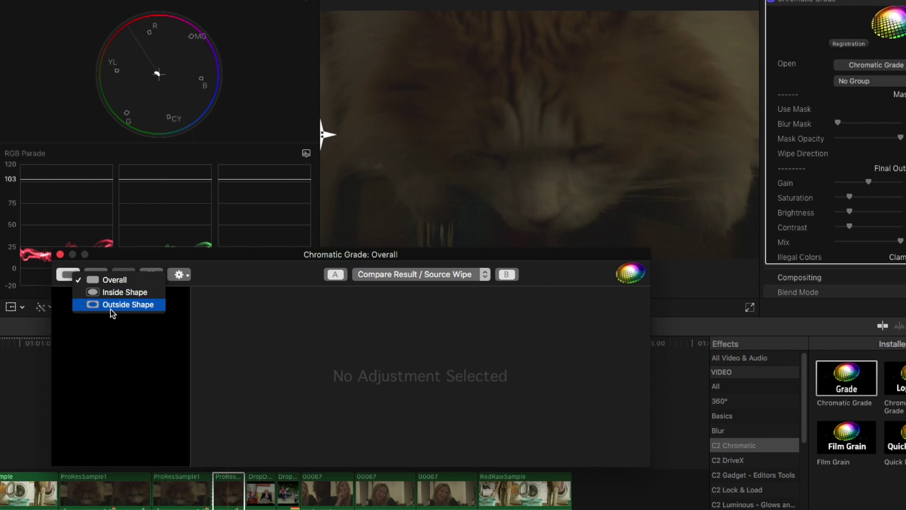
left_click(99, 282)
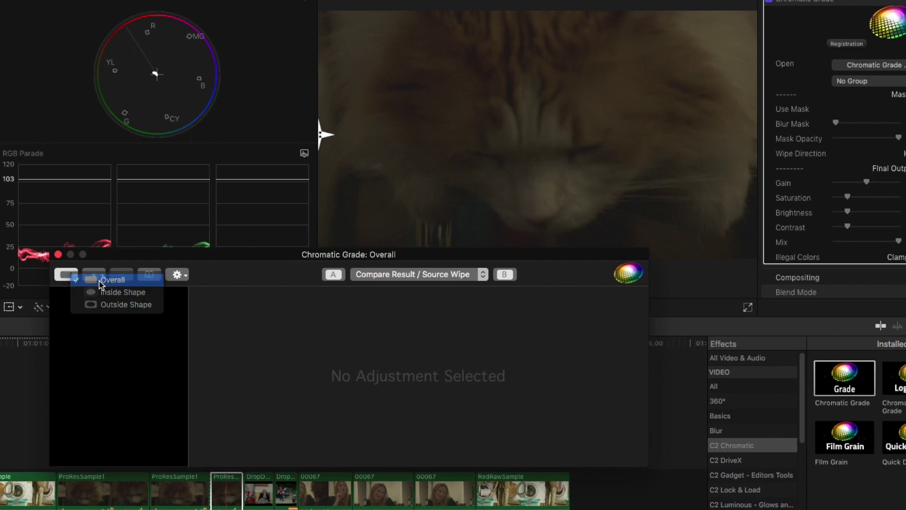
left_click(100, 278)
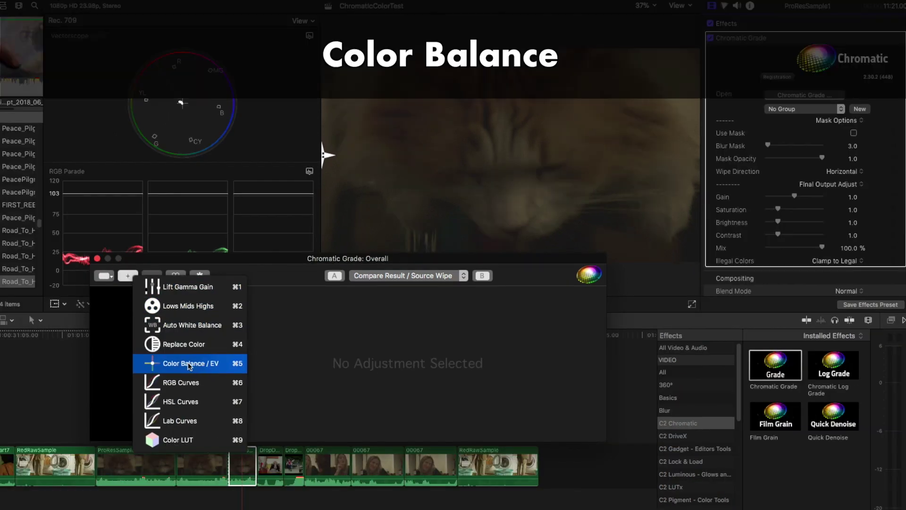
Add a Color Balance / EV adjustment: exposure 5.00, temperature 10,000 K, saturation 1.15
left_click(189, 364)
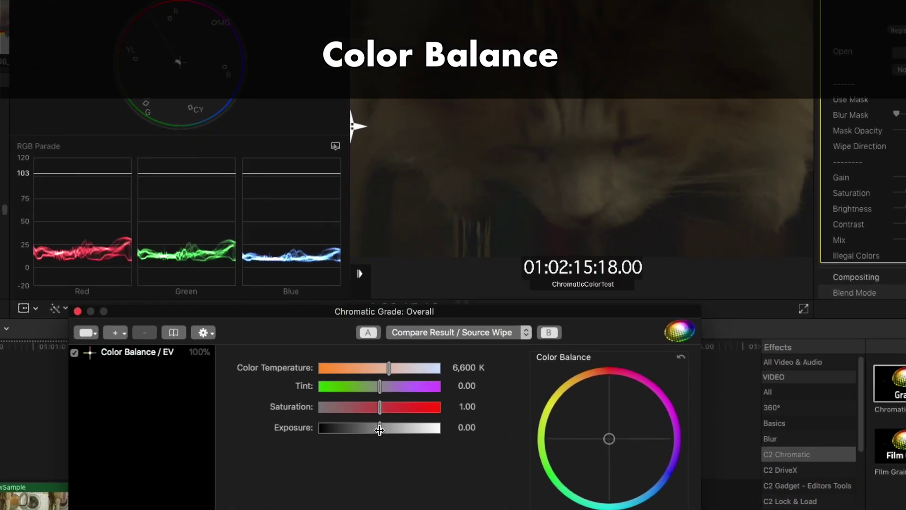
left_click_drag(380, 430, 468, 433)
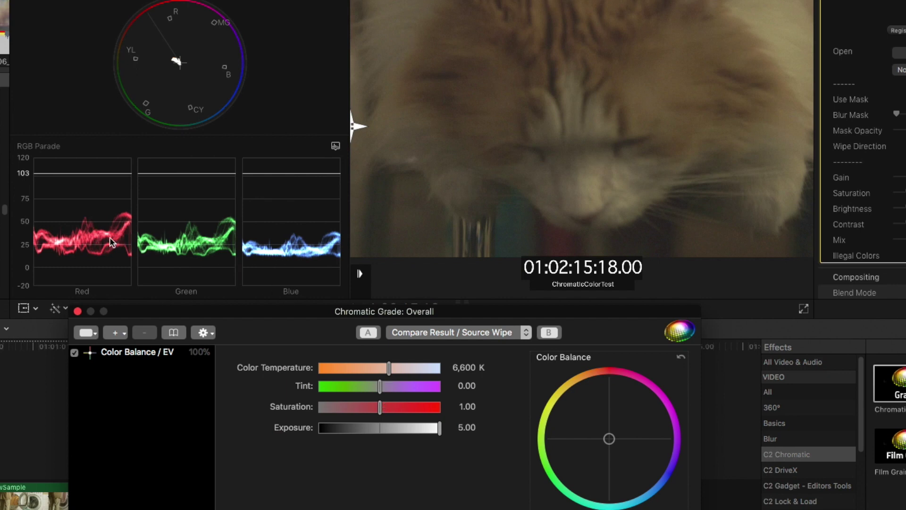
left_click_drag(389, 369, 573, 391)
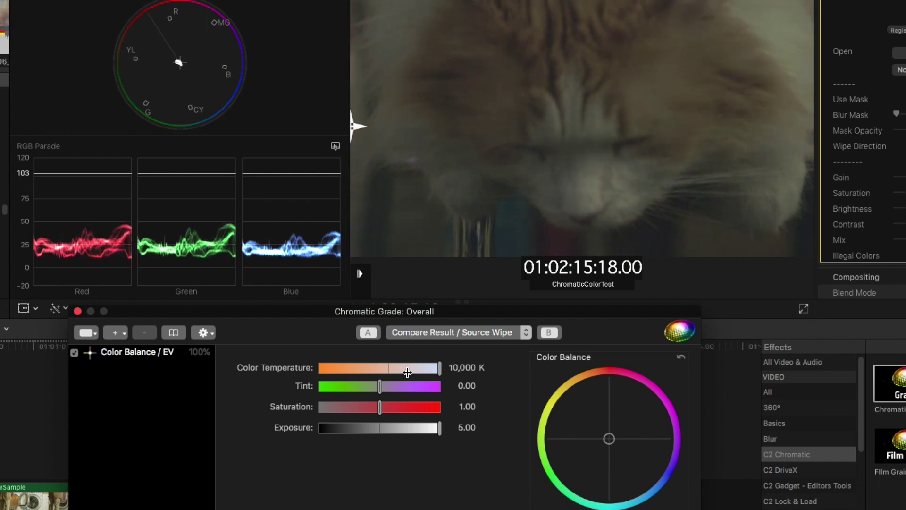
left_click_drag(380, 407, 389, 408)
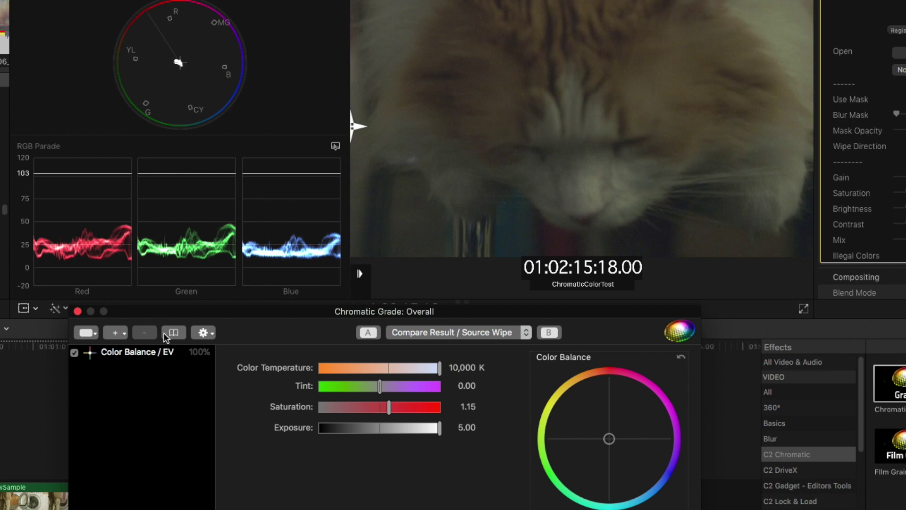
left_click(117, 333)
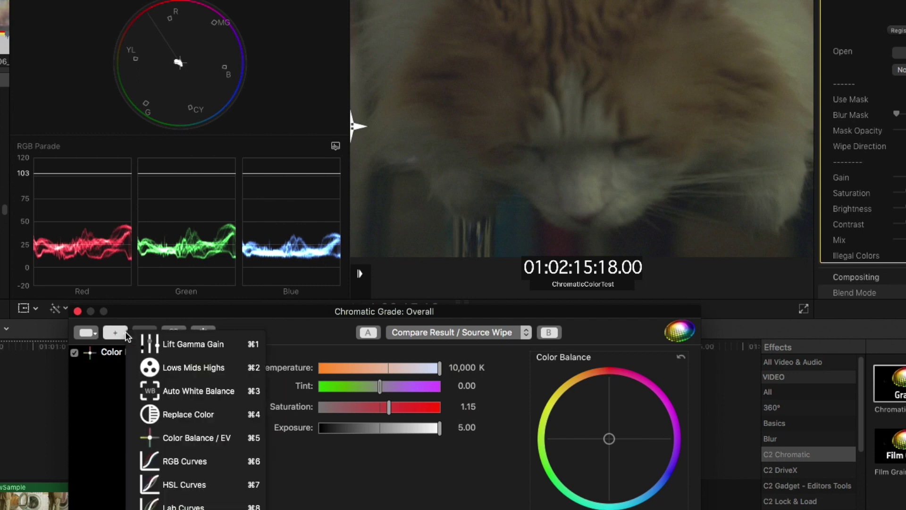
Add Lift Gamma Gain with gamma 1.41, gain 1.18, lift -0.02, then compare the effect off and on
left_click(195, 349)
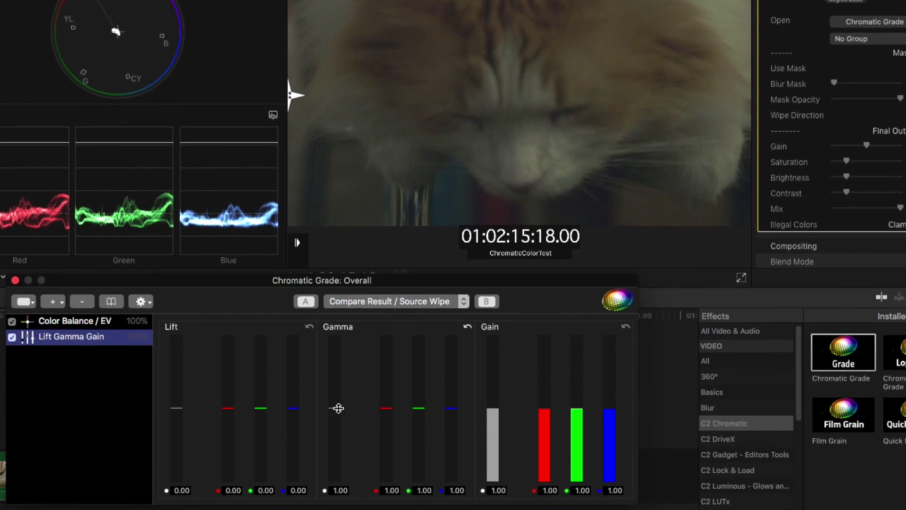
left_click_drag(338, 408, 336, 275)
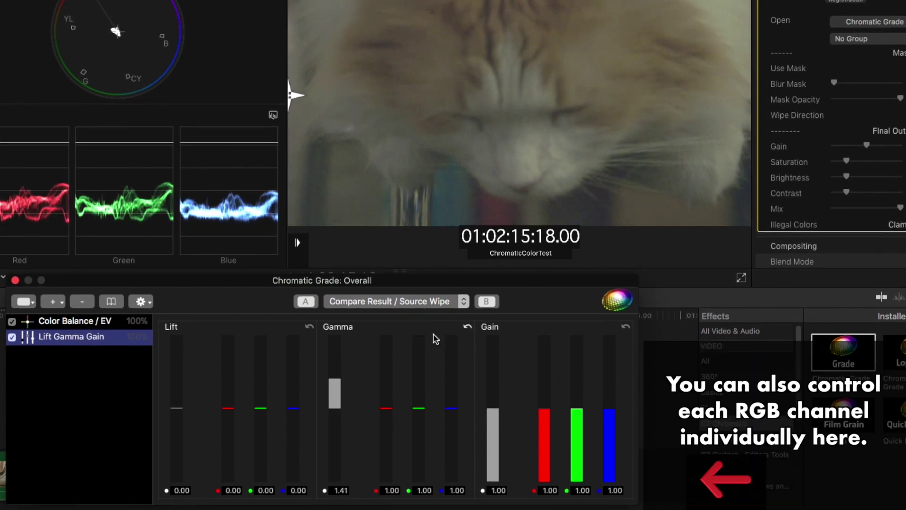
left_click_drag(493, 409, 495, 358)
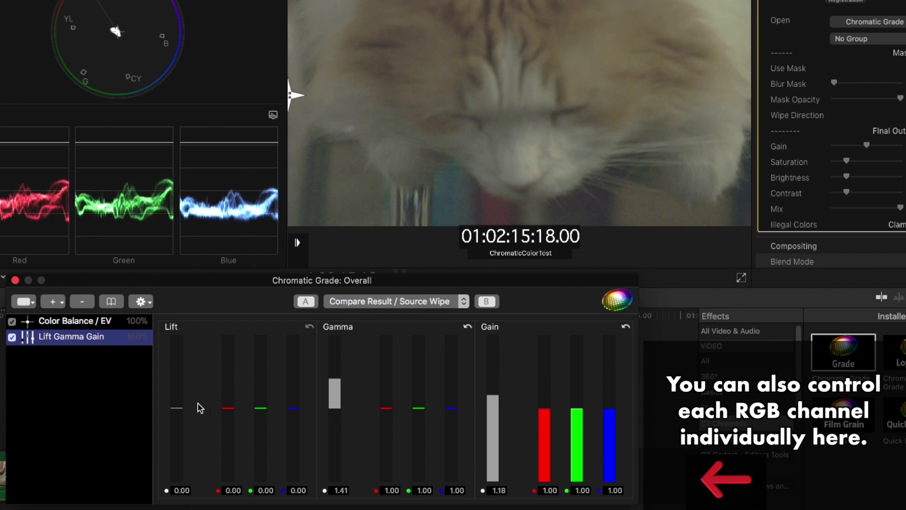
left_click_drag(172, 406, 178, 412)
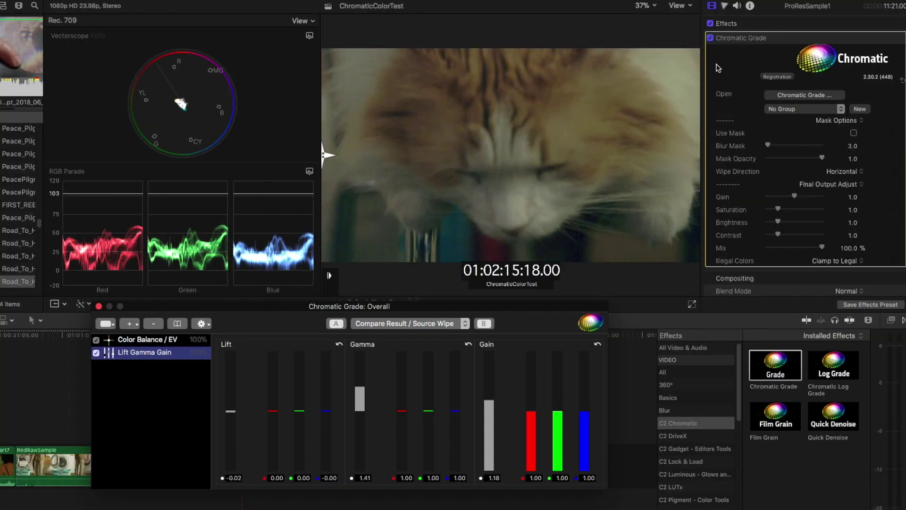
left_click(711, 38)
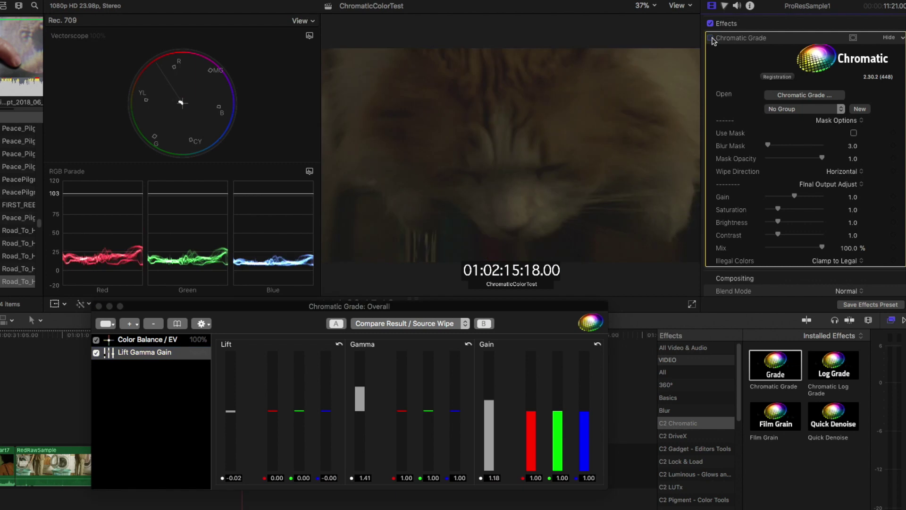
left_click(711, 38)
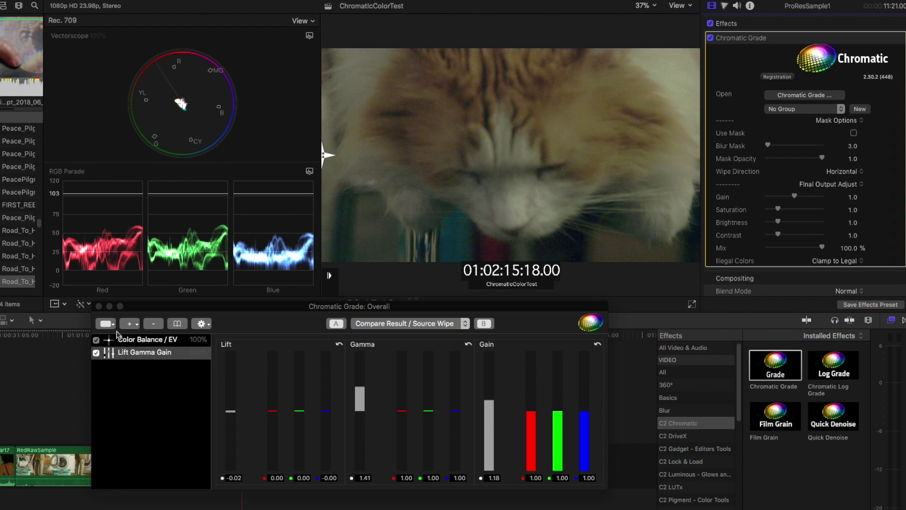
left_click(132, 324)
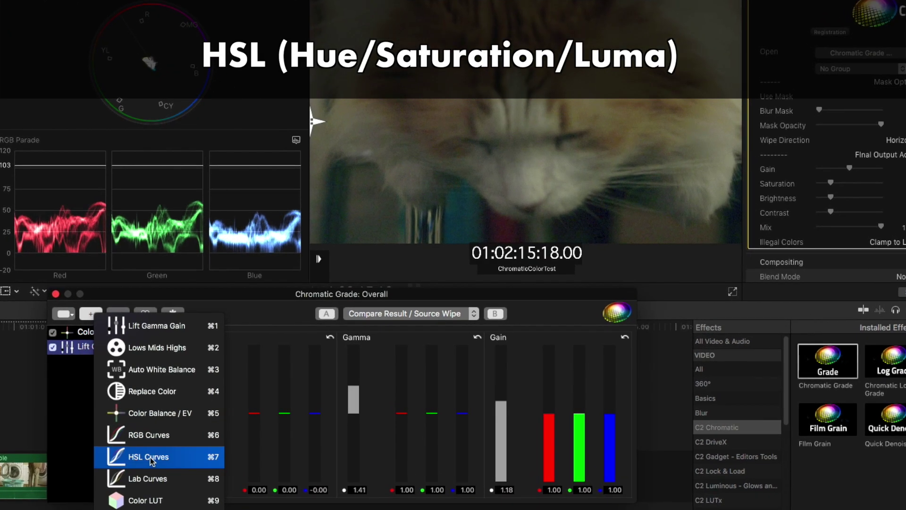
Add HSL Curves and pull the Sat vs Luma curve down at the dark end to desaturate shadows
left_click(151, 460)
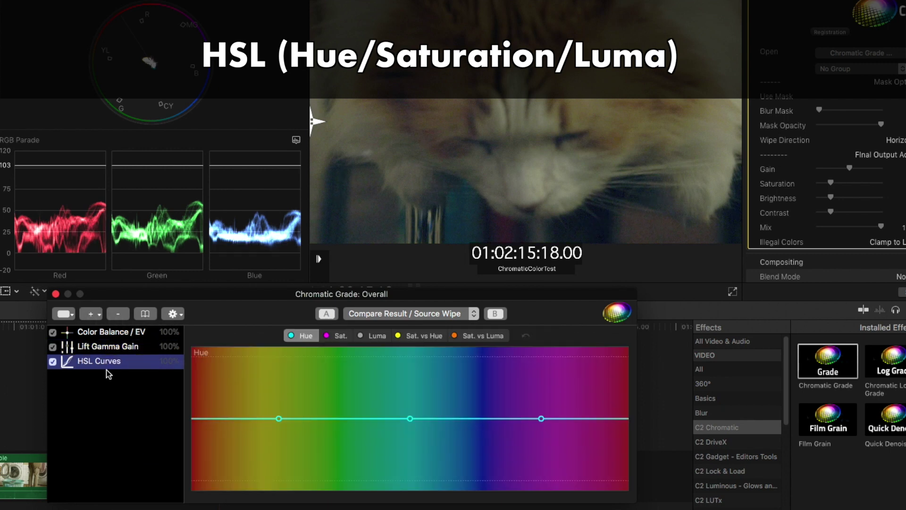
left_click(480, 335)
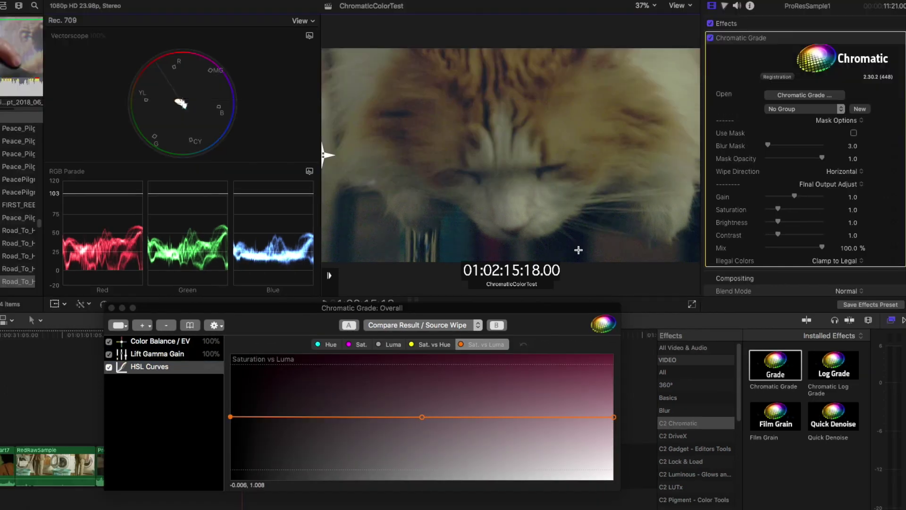
left_click(544, 241)
left_click(453, 249)
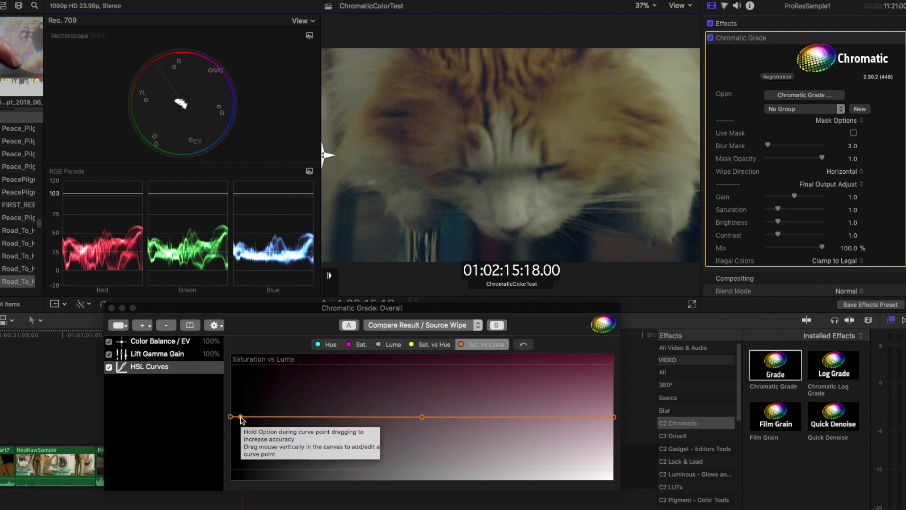
mouse_move(240, 417)
left_mouse_down()
mouse_move(241, 427)
mouse_move(240, 395)
mouse_move(245, 417)
left_mouse_up()
left_click(262, 418)
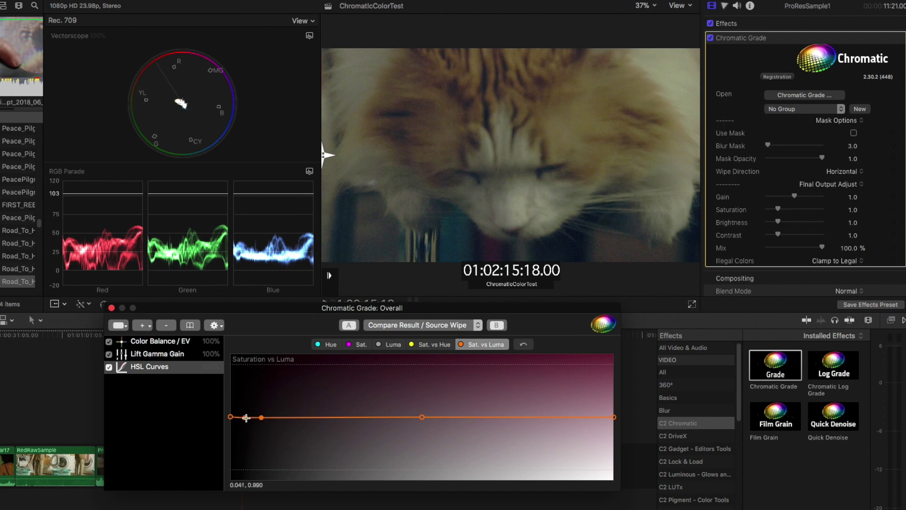
left_click(244, 419, "super")
left_click(263, 418)
left_click_drag(248, 421, 248, 434)
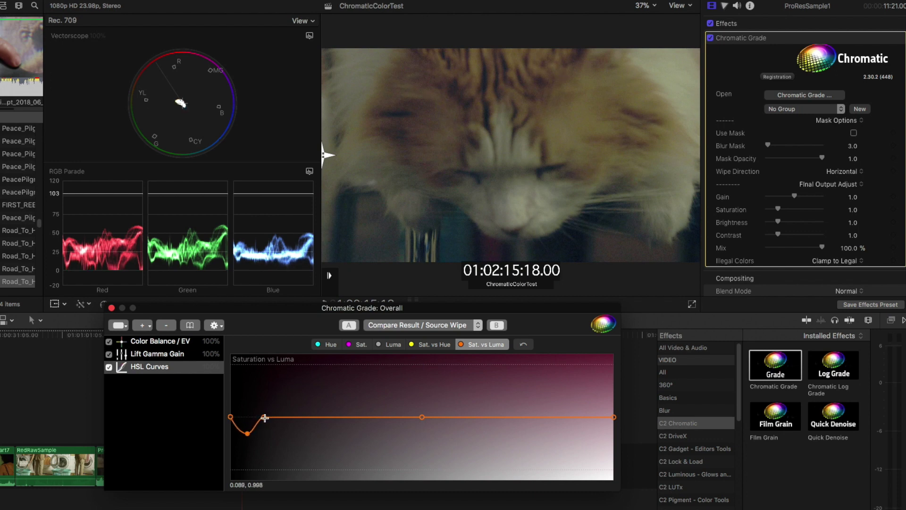
left_click(264, 417)
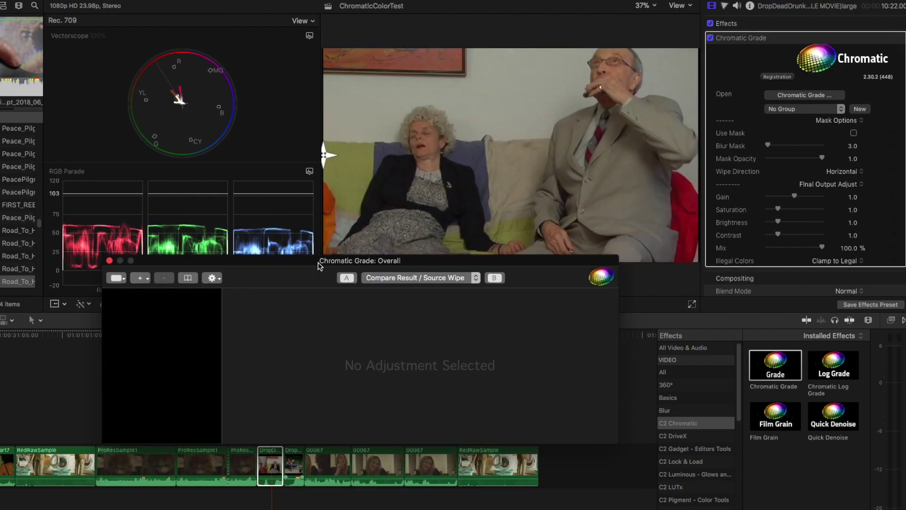
Add an HSL Curves adjustment to the sofa clip and show its Sat vs Hue curve
left_click_drag(312, 257, 383, 262)
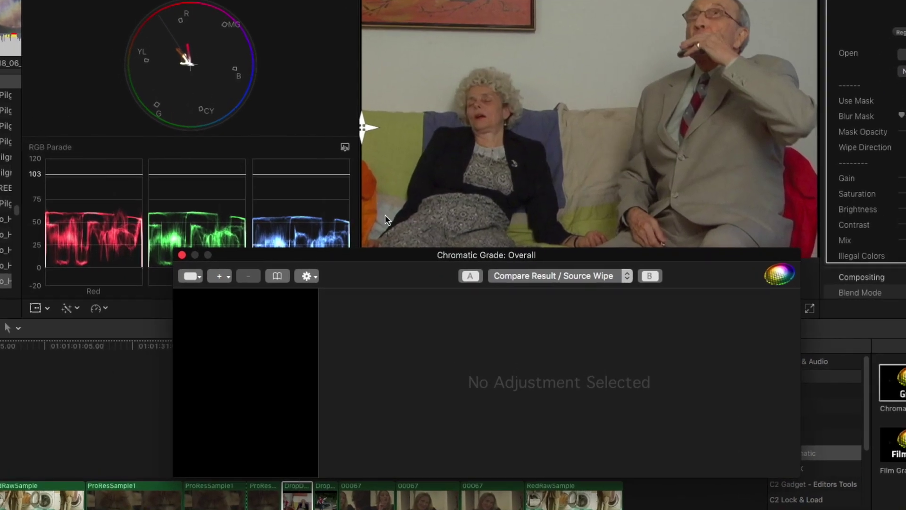
left_click(220, 277)
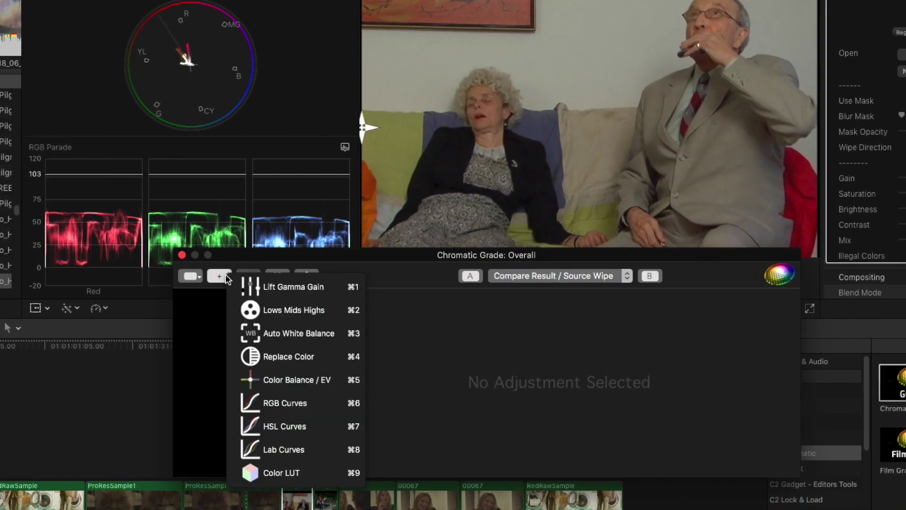
left_click(335, 429)
left_click_drag(367, 257, 361, 262)
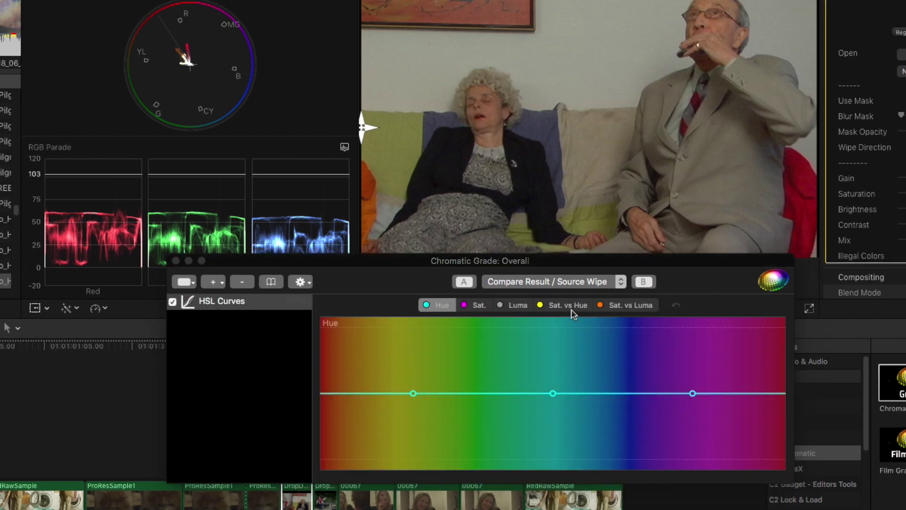
left_click(555, 304)
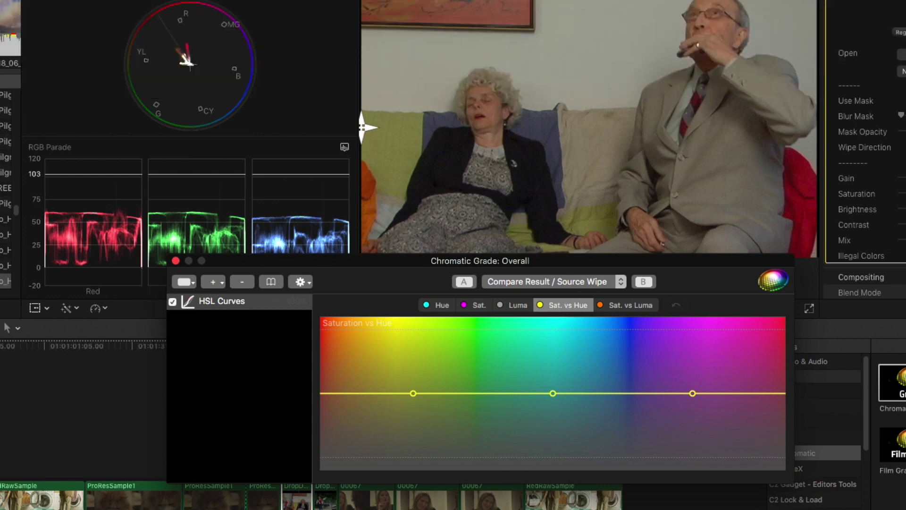
Raise the Sat vs Hue curve at blue, red and yellow to boost those saturations
left_click(320, 393)
left_click_drag(690, 263, 708, 320)
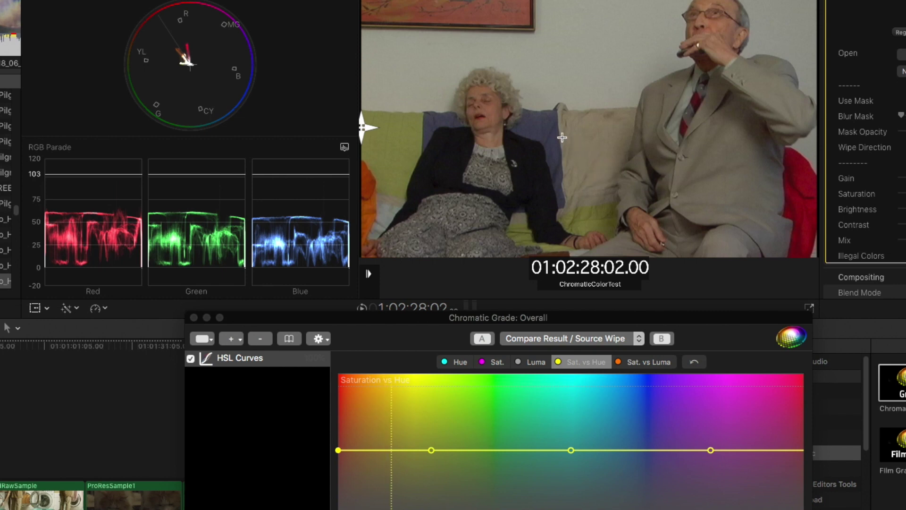
left_click(540, 129)
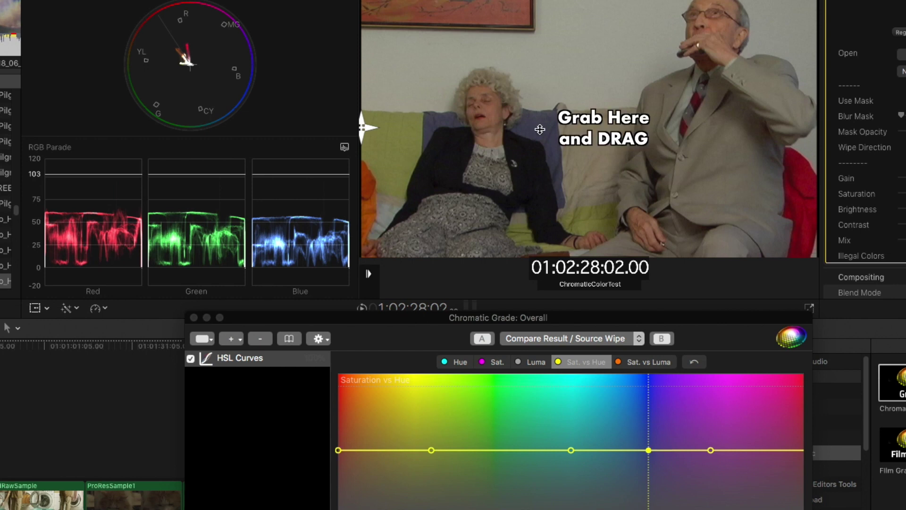
left_click_drag(540, 128, 545, 14)
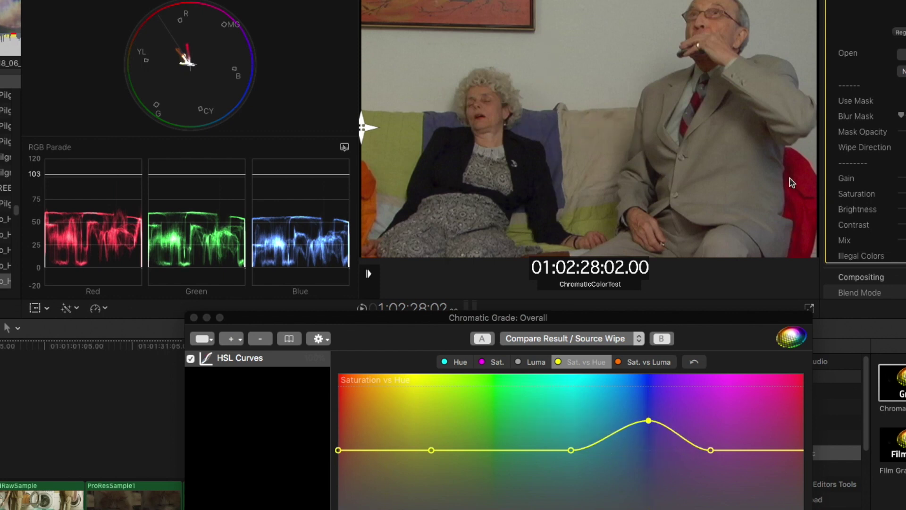
left_click_drag(802, 183, 802, 63)
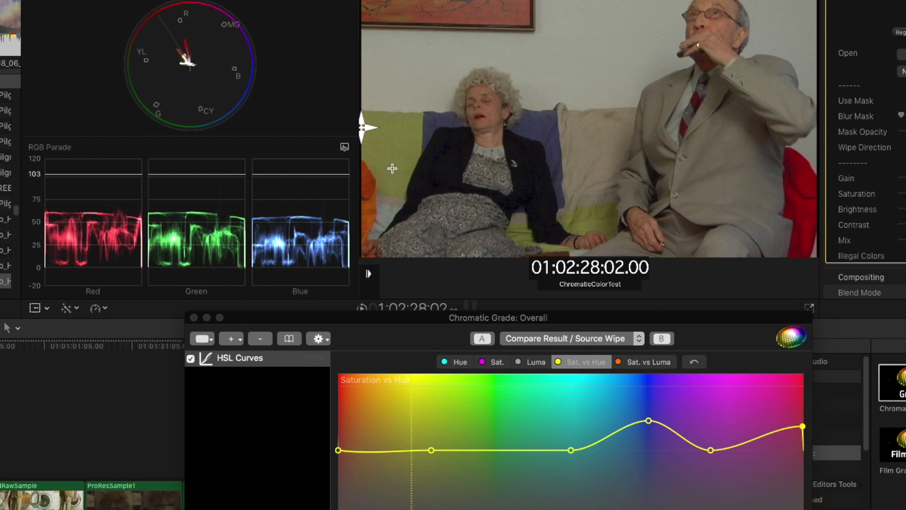
left_click_drag(392, 169, 392, 48)
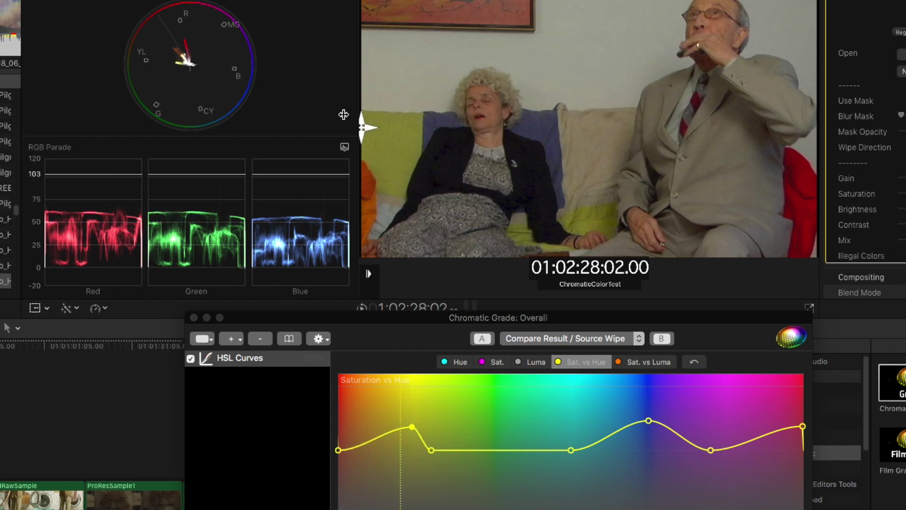
Compare HSL Curves bypassed and on, then reduce its strength to 55%
left_click(191, 359)
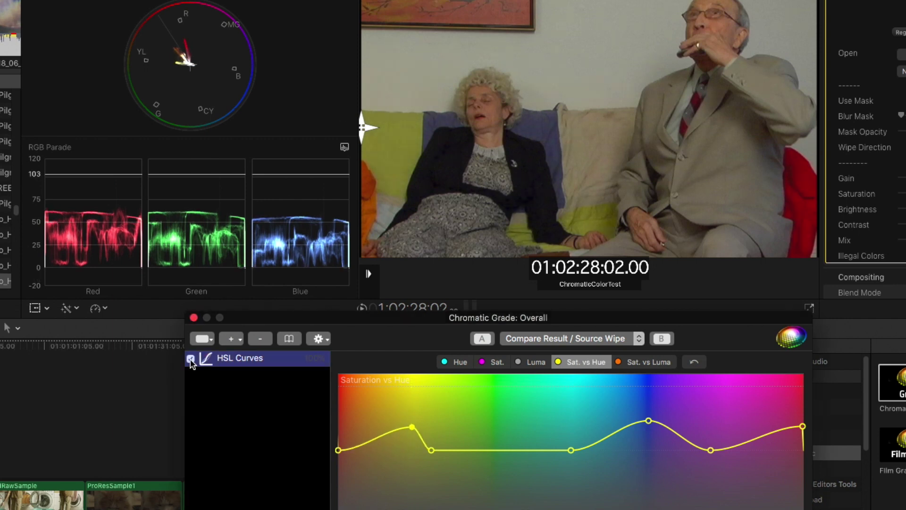
left_click(191, 359)
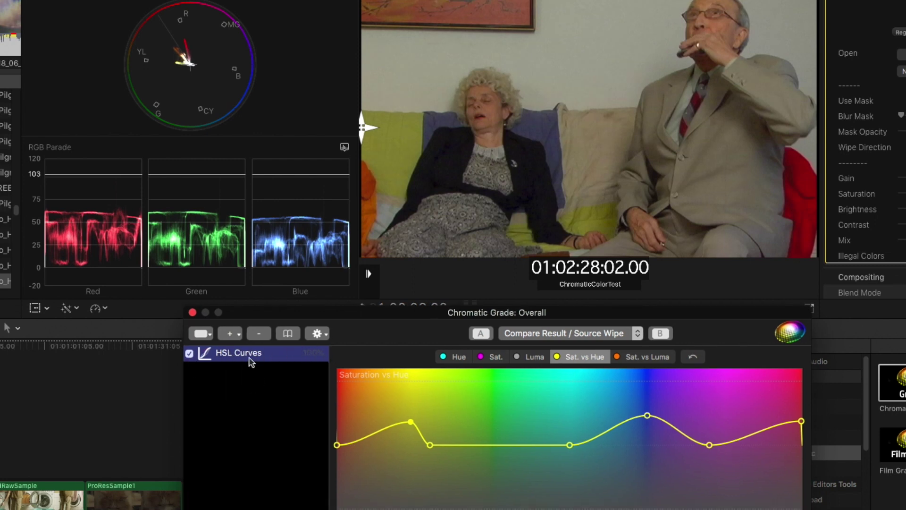
left_click_drag(308, 358, 316, 327)
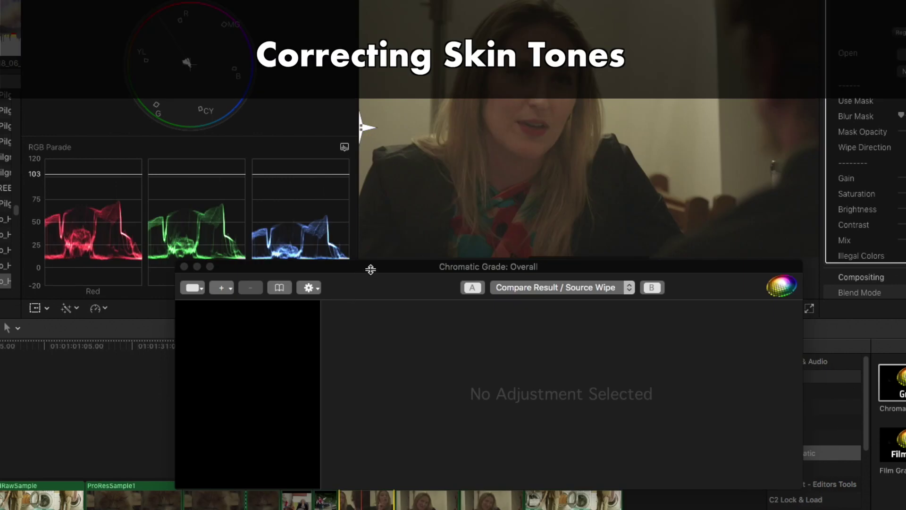
Reposition the grade window and add a Replace Color adjustment to the interview clip
left_click_drag(370, 265, 359, 276)
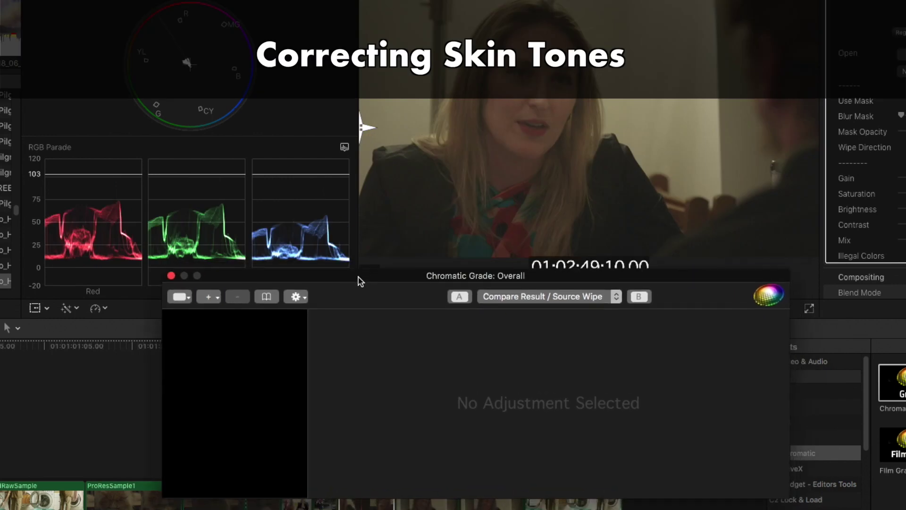
left_click_drag(358, 277, 378, 280)
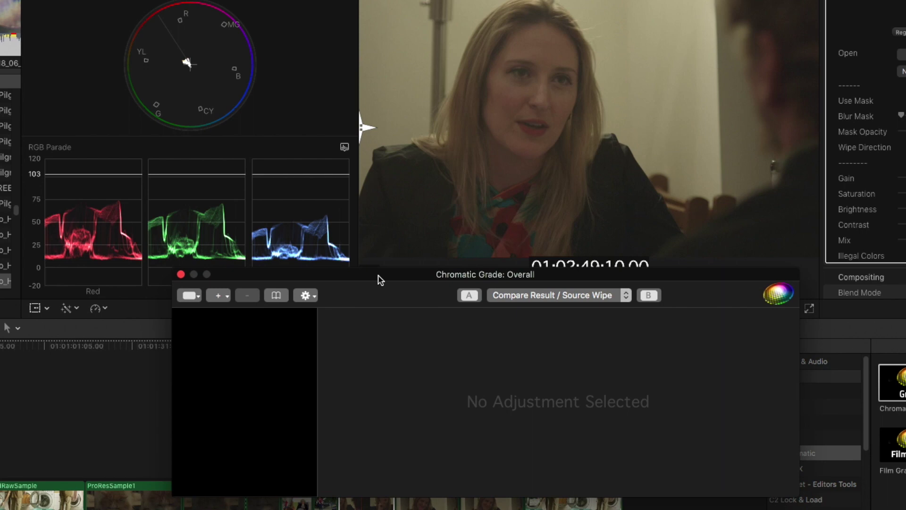
left_click(228, 297)
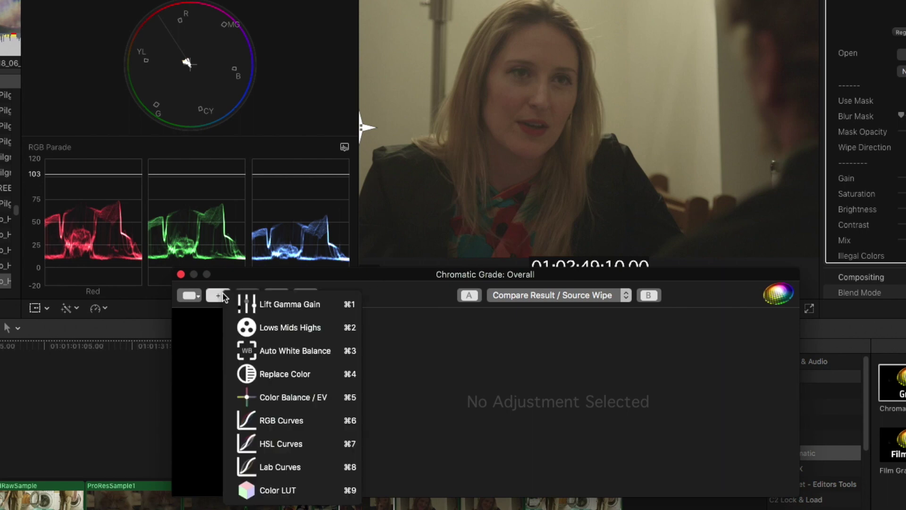
left_click(274, 375)
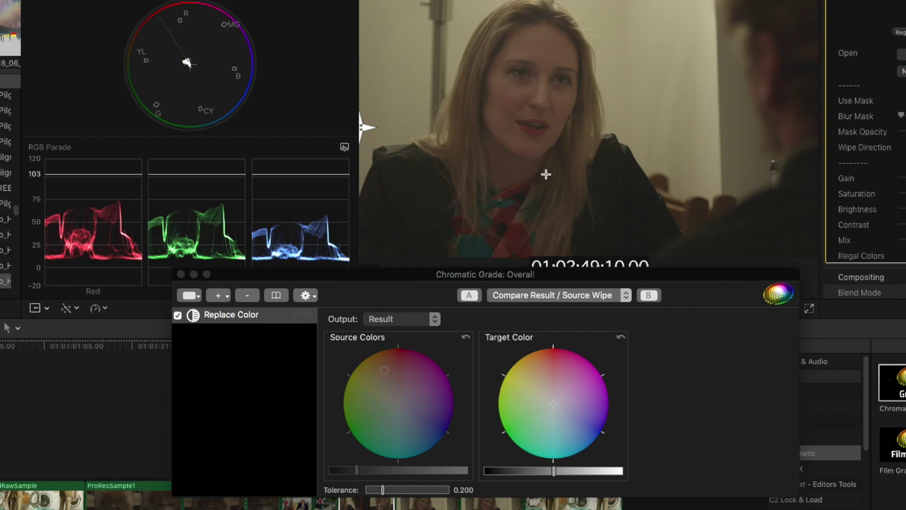
Set Replace Color output to Mask and narrow the tolerance from 0.200 to about 0.010
left_click(345, 319)
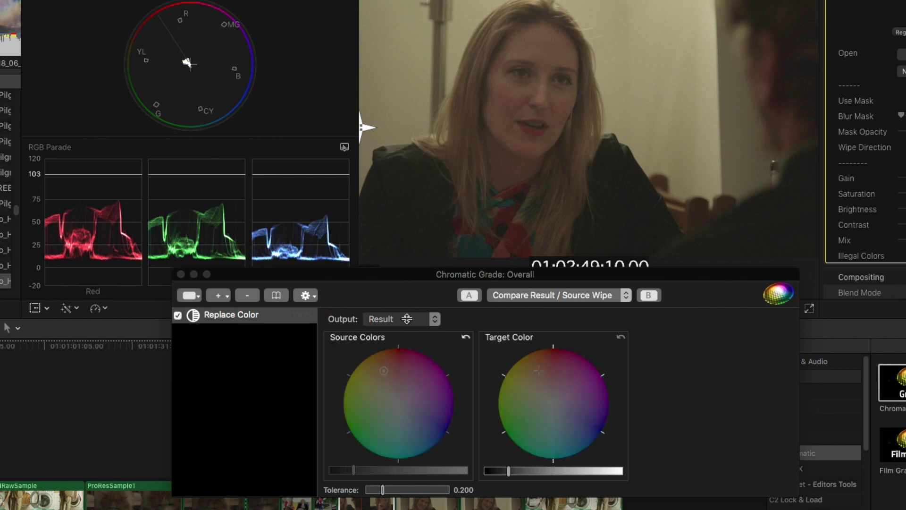
left_click(408, 321)
left_click(410, 330)
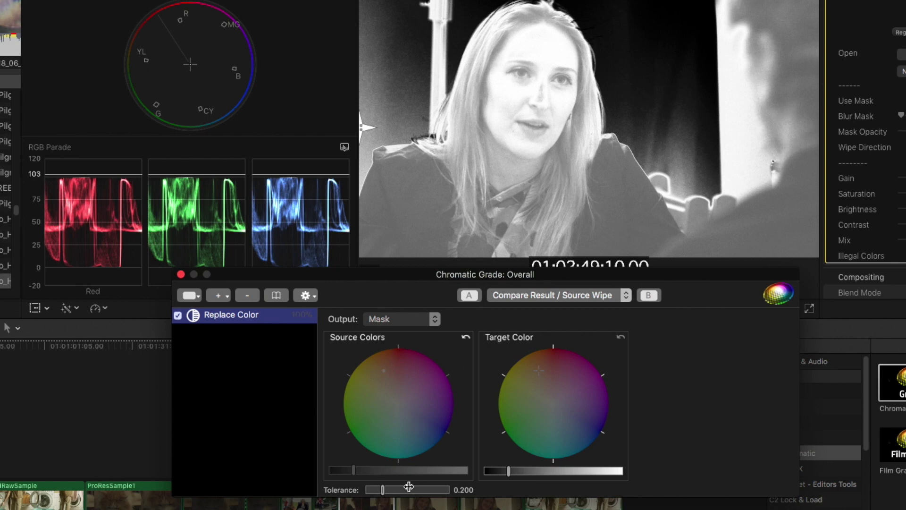
left_click_drag(384, 491, 369, 490)
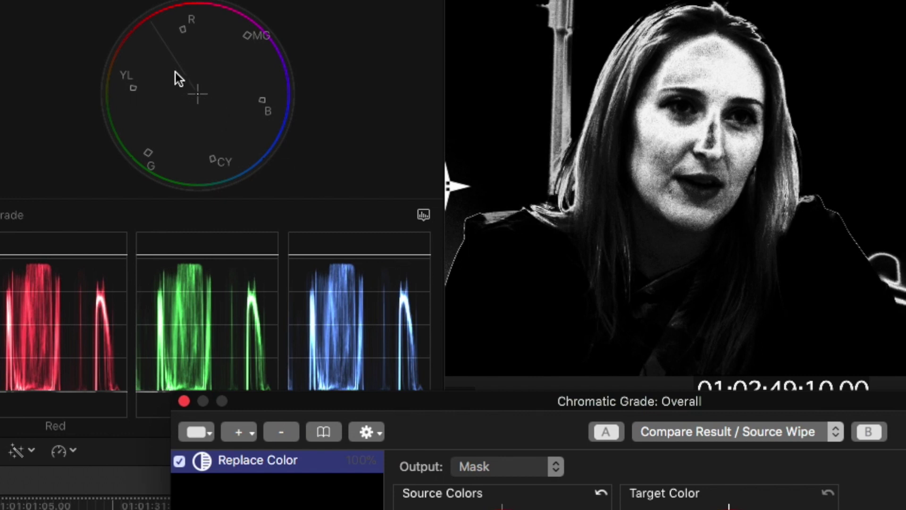
left_click(495, 477)
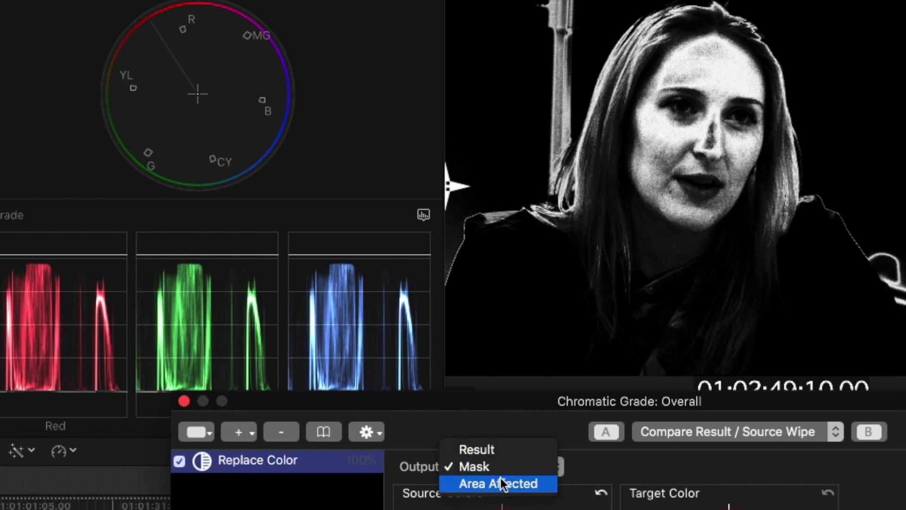
Show the Area Affected output and switch the scope to a Vectorscope
left_click(501, 483)
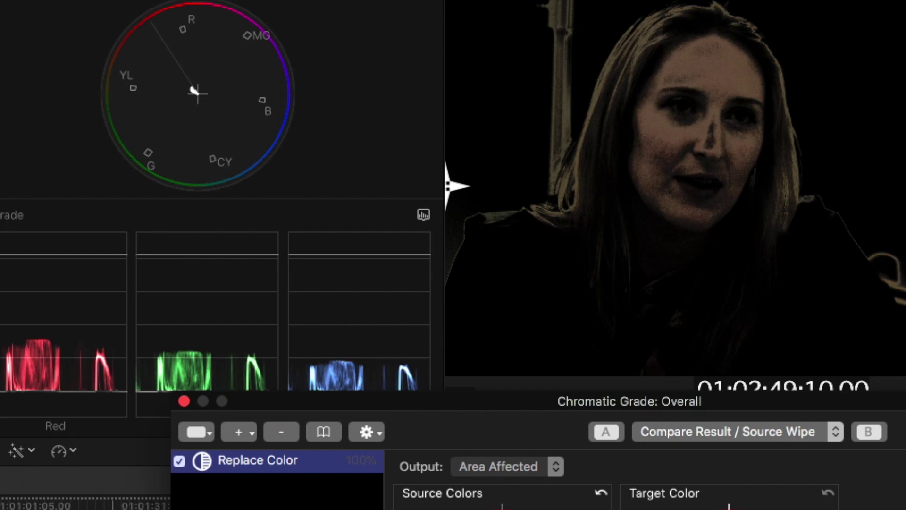
left_click(322, 19)
left_click(247, 22)
left_click(185, 141)
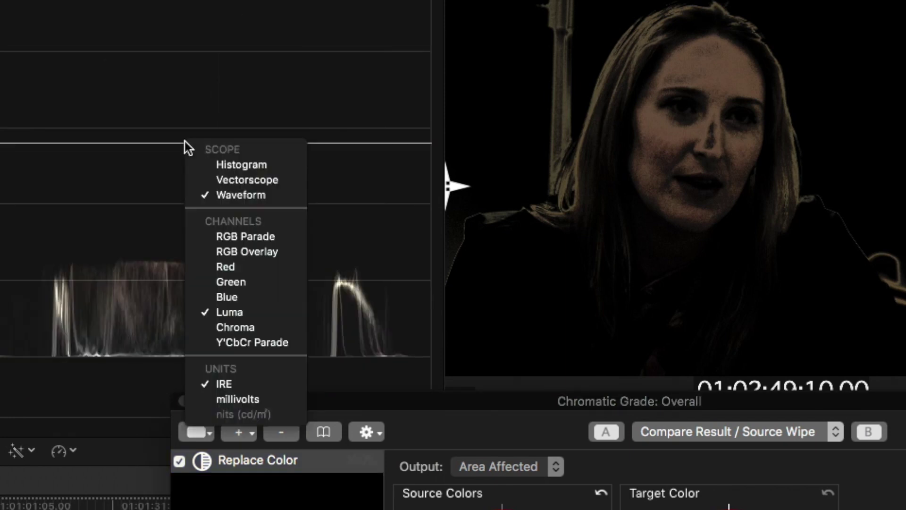
left_click(234, 179)
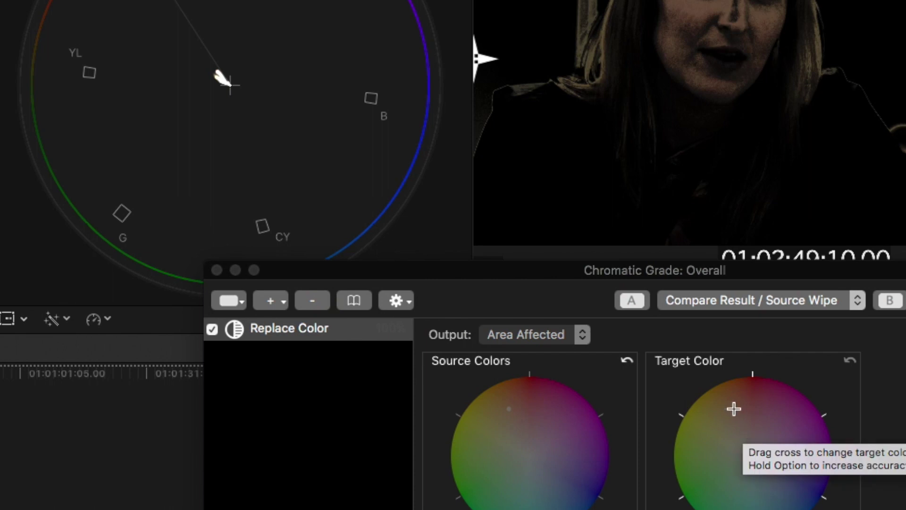
Nudge the target skin colour, return output to Result, compare on/off, and begin renaming the adjustment
left_click_drag(733, 407, 739, 405)
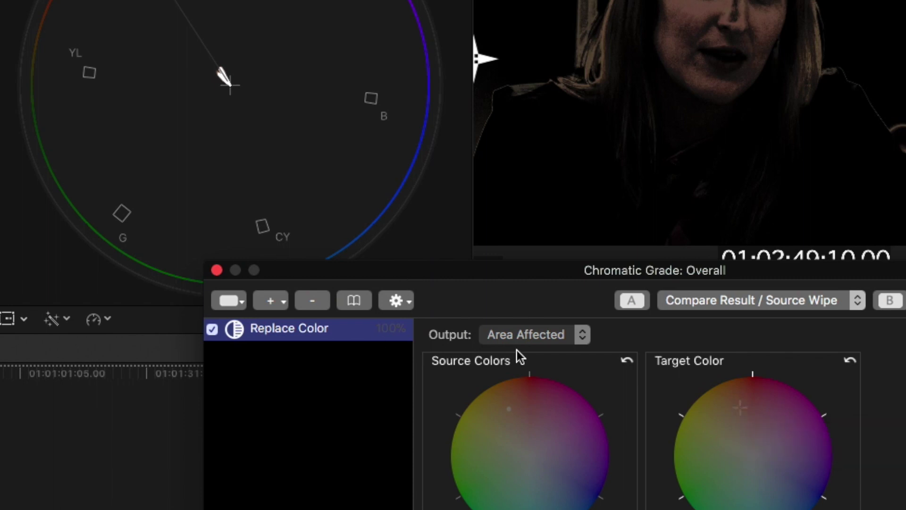
left_click(562, 335)
left_click(550, 302)
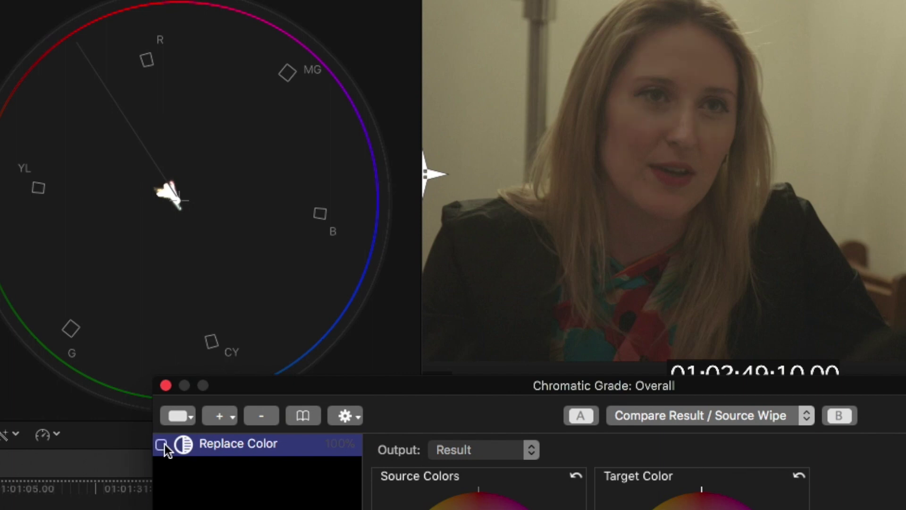
left_click(161, 444)
left_click(161, 446)
left_click(161, 446)
double_click(225, 453)
key("BackSpace")
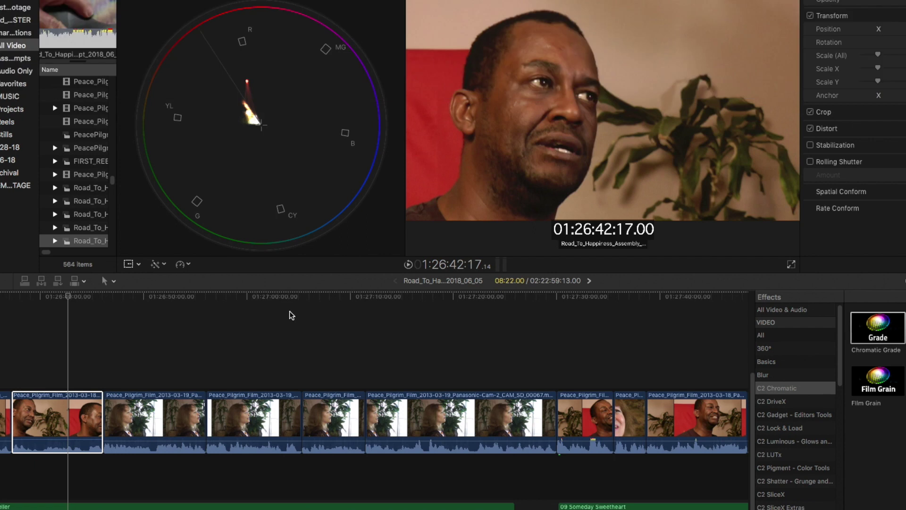
Apply Chromatic Grade to all eight interview clips, then review them between 01:26:42 and 01:27:32
left_click_drag(57, 360, 730, 437)
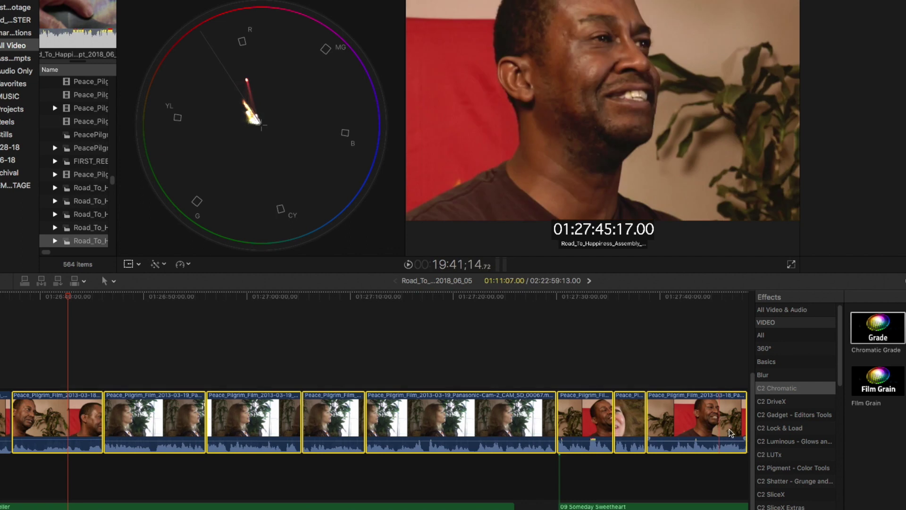
double_click(878, 329)
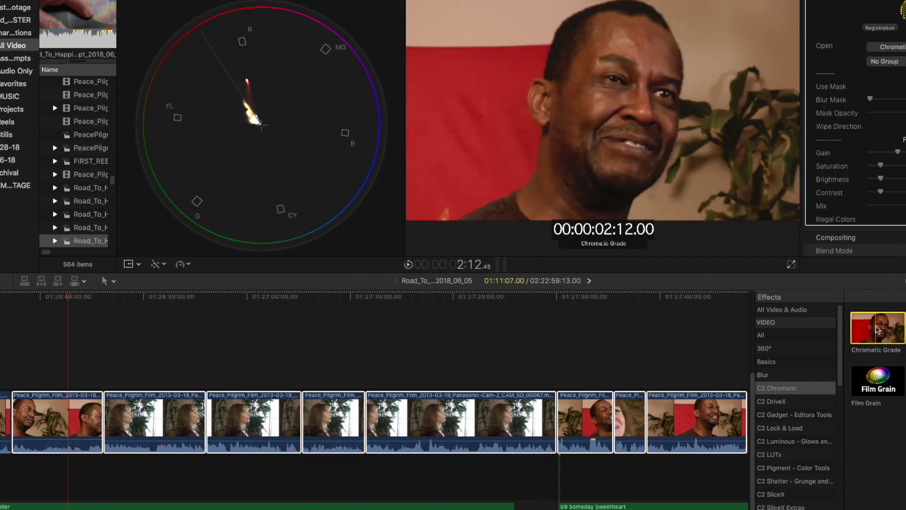
left_click_drag(73, 297, 690, 308)
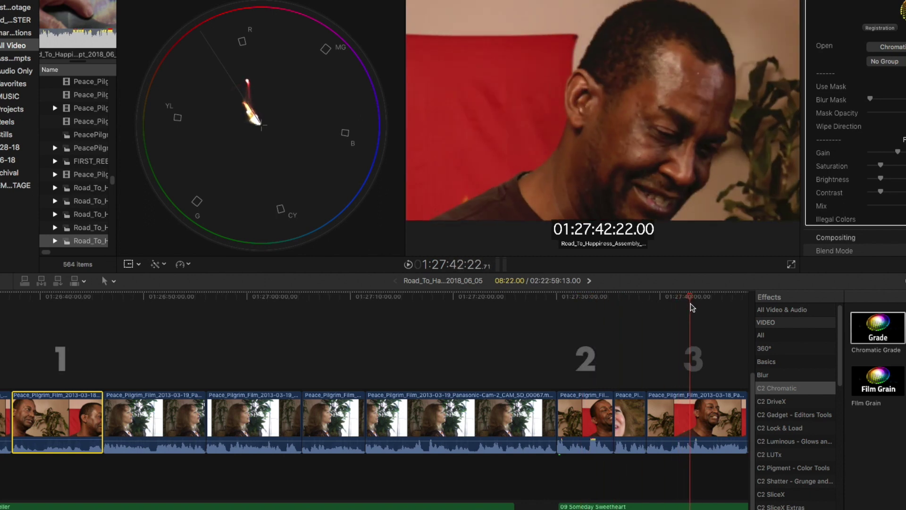
left_click(582, 297)
left_click(68, 297)
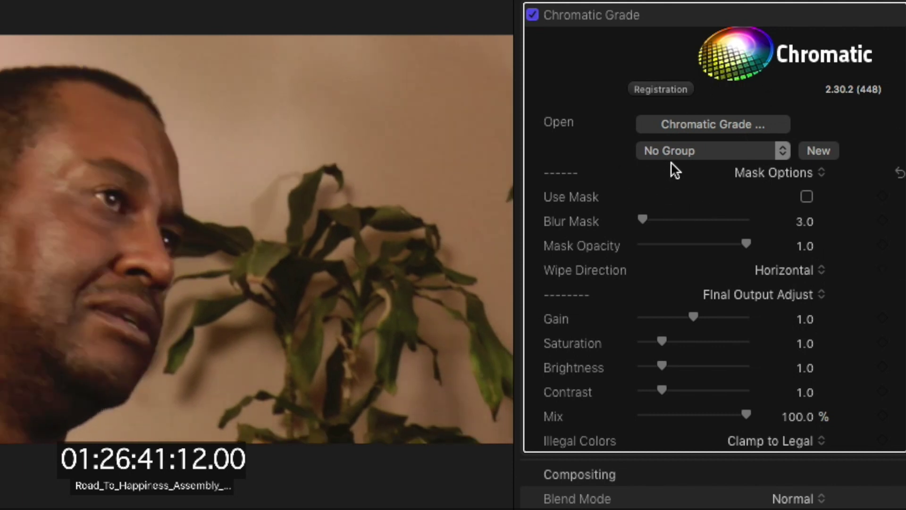
Create a grading group titled 'Duke_Interview_MS9' with an orange colour label
left_click(816, 151)
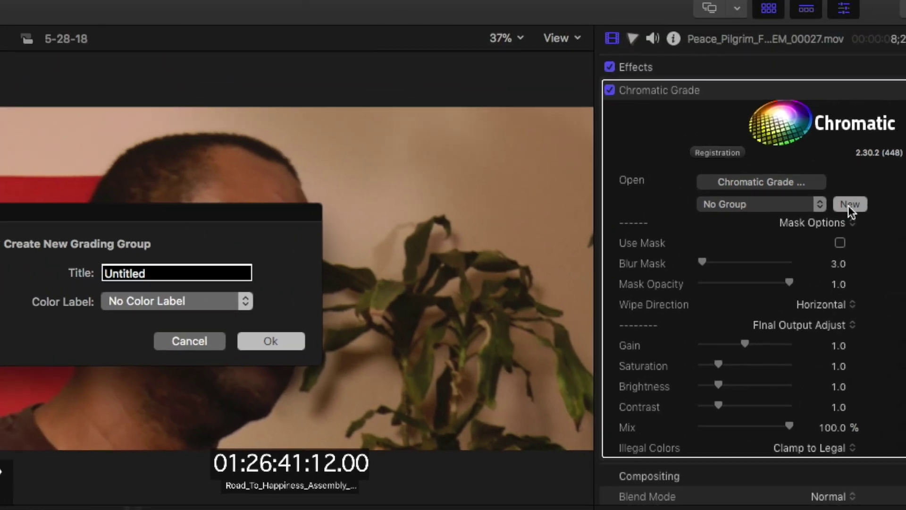
double_click(193, 273)
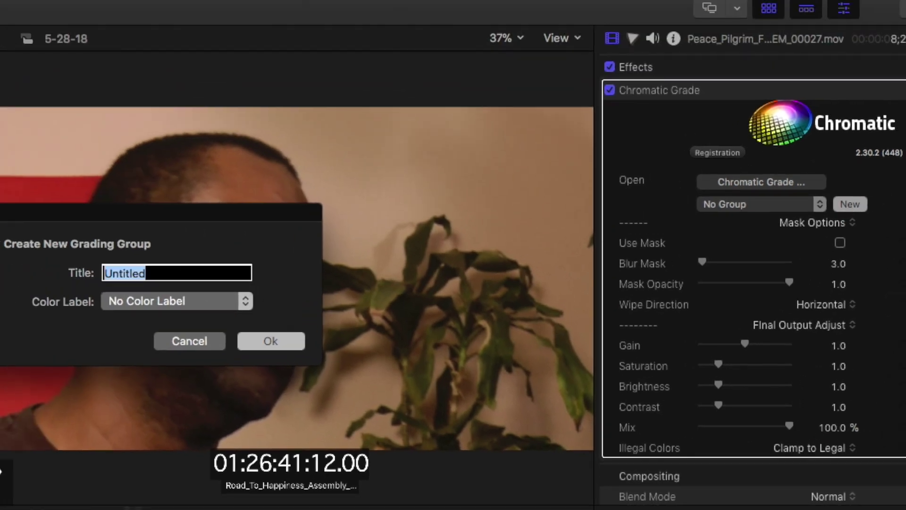
type("Duke_Interview_MS")
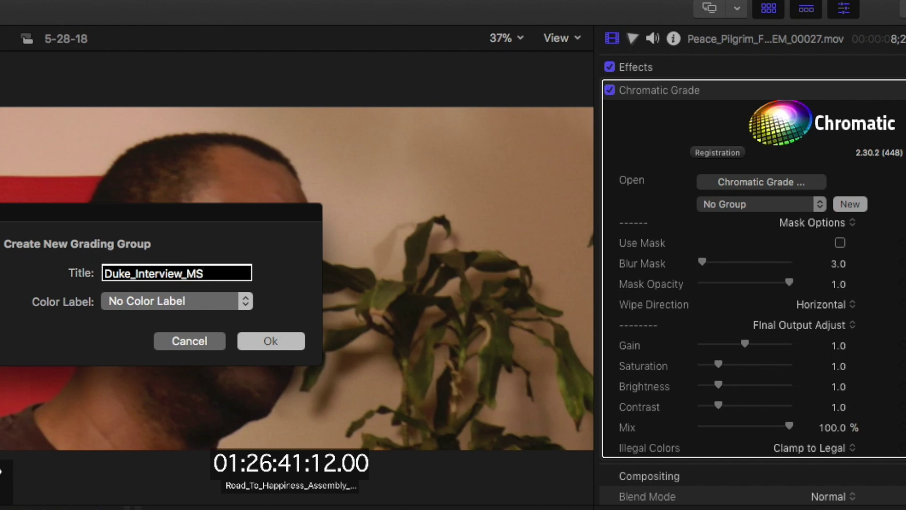
type("9")
left_click(241, 300)
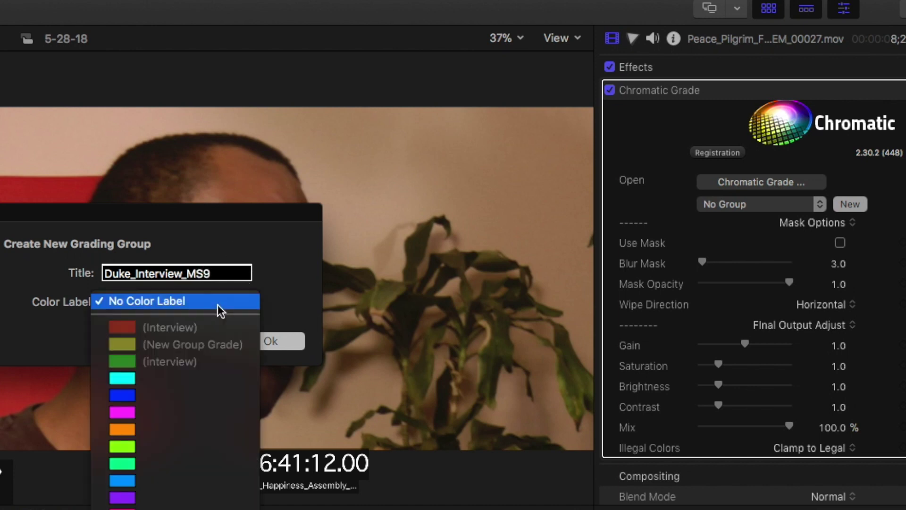
left_click(168, 432)
left_click(255, 339)
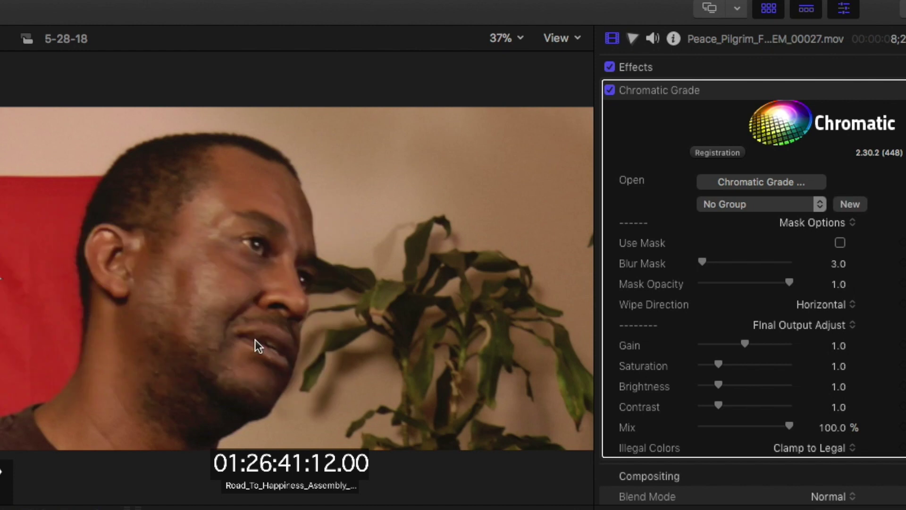
Switch the clip's Chromatic Grade to the Duke_Interview_MS9 group and add Lift Gamma Gain
left_click(739, 184)
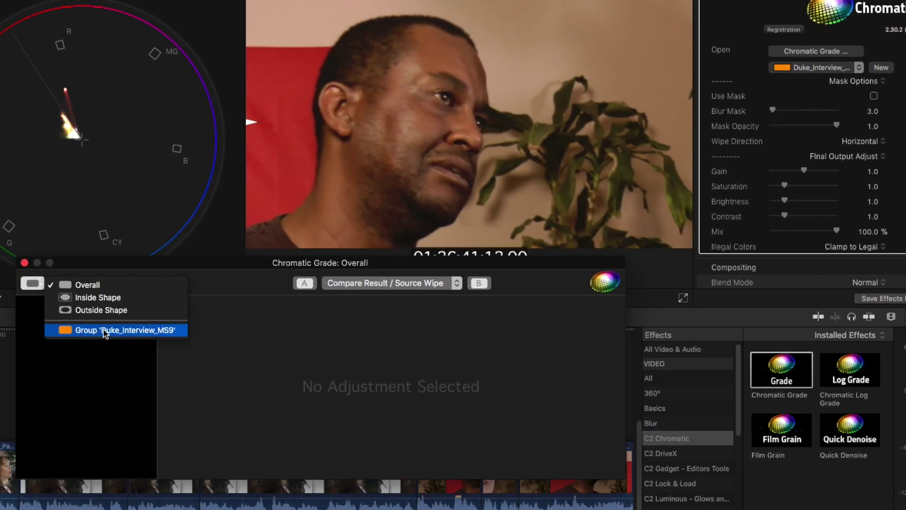
left_click(105, 332)
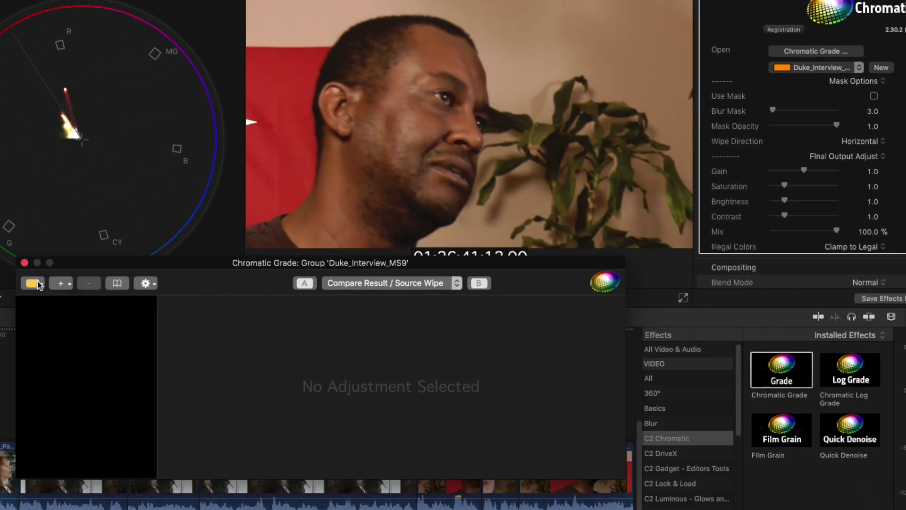
left_click_drag(135, 263, 121, 176)
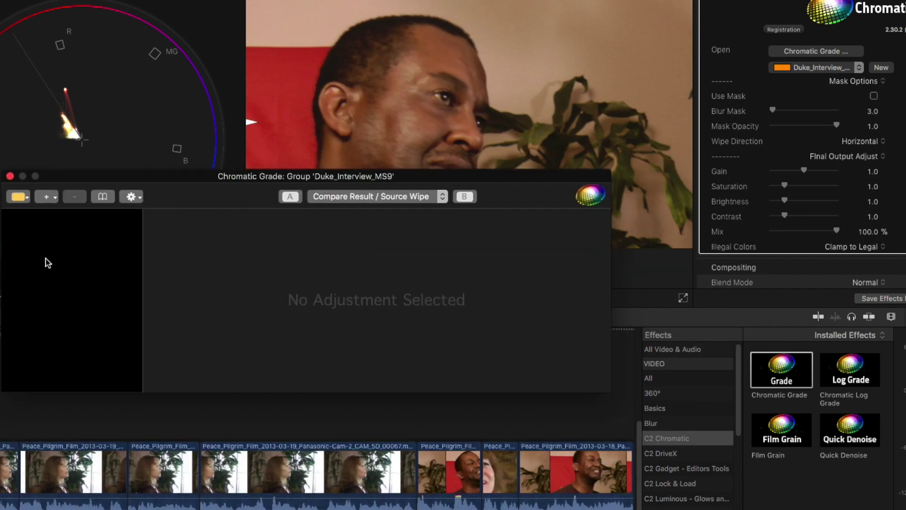
left_click(55, 204)
left_click(94, 210)
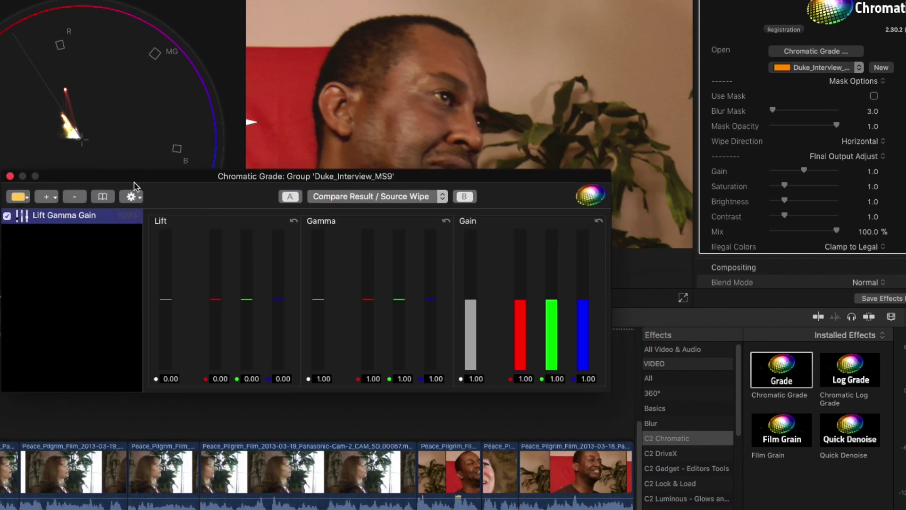
Set the group's Lift to -0.20 and Gain to 0.79, then select the later interview clip
left_click_drag(133, 185, 129, 248)
left_click_drag(163, 352, 164, 371)
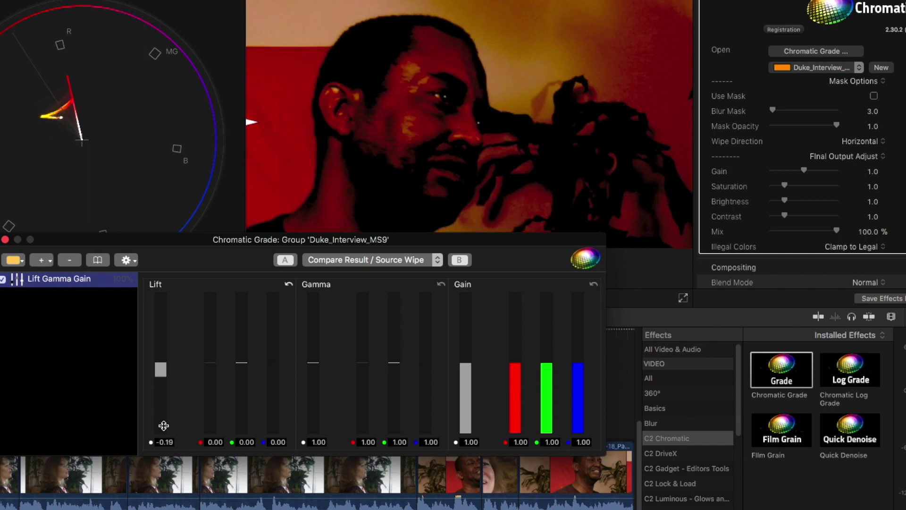
left_click_drag(164, 426, 164, 427)
left_click_drag(466, 373, 480, 432)
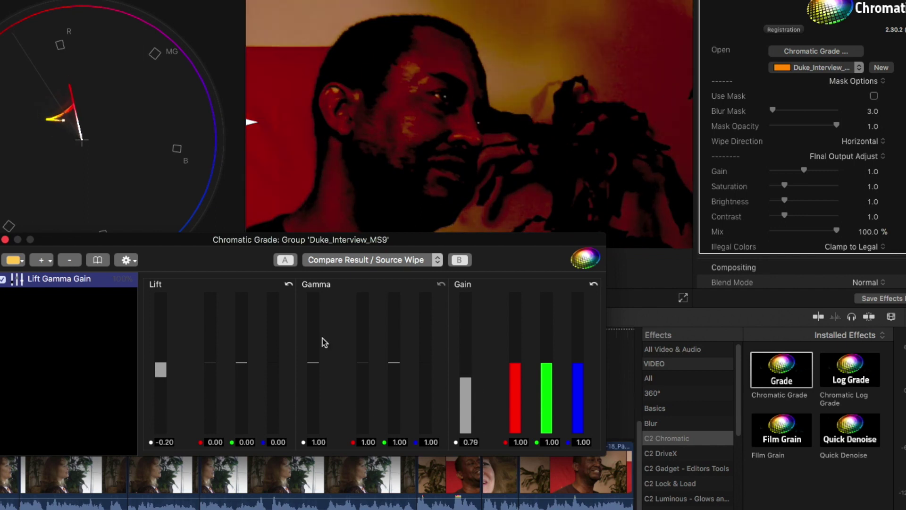
left_click(6, 239)
left_click(450, 334)
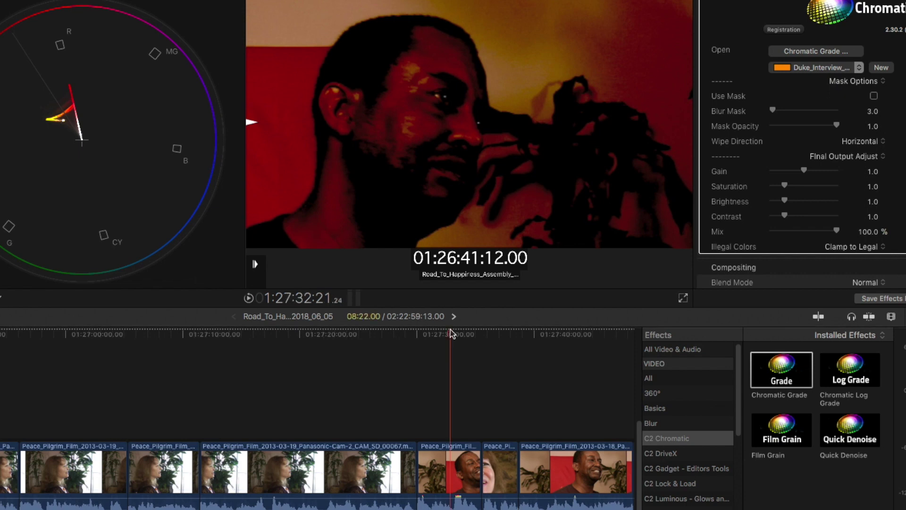
left_click(450, 445)
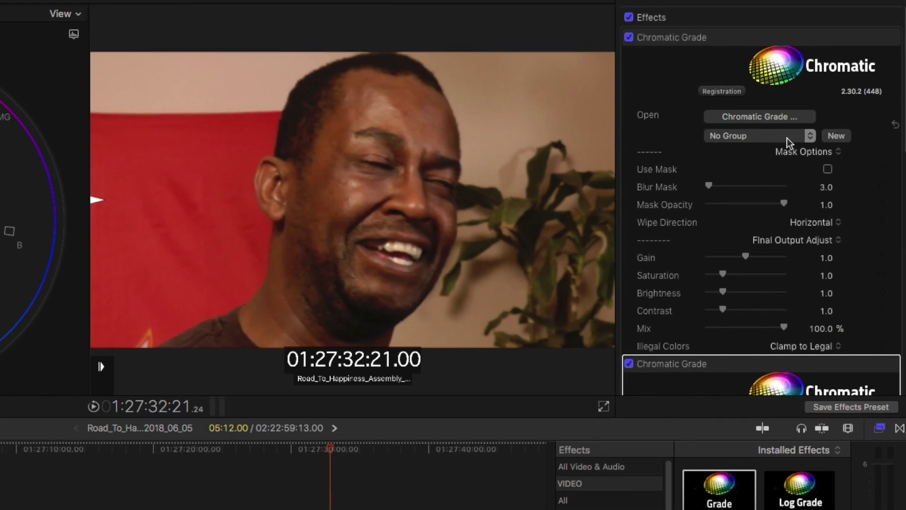
Assign the later interview clip to Duke_Interview_MS9 and compare it with the first clip
left_click(808, 138)
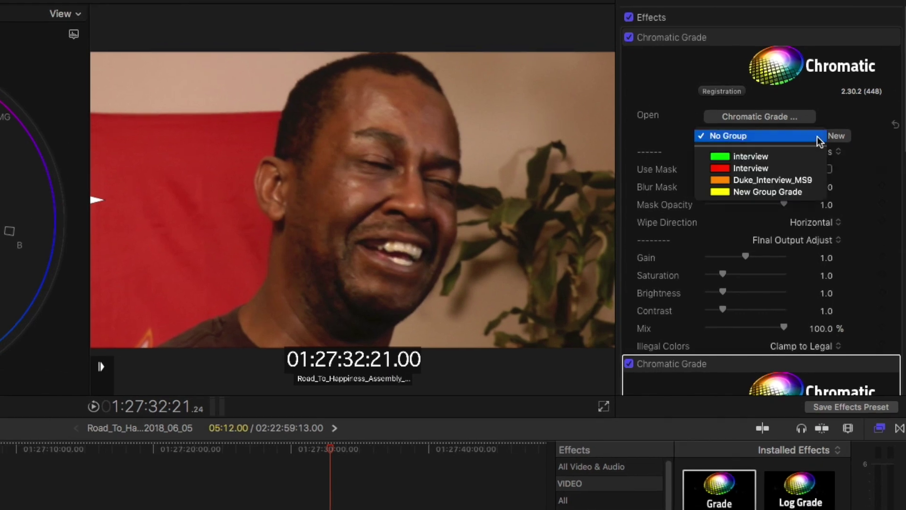
left_click(788, 179)
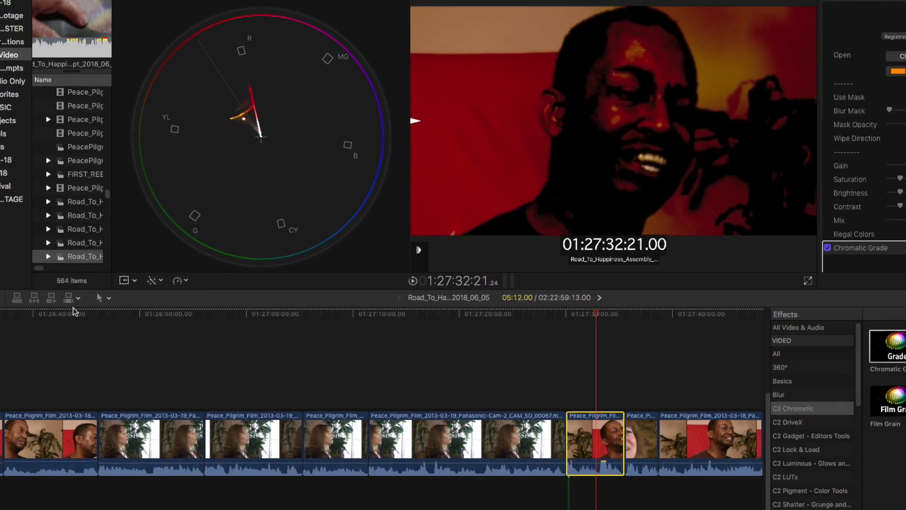
left_click(61, 314)
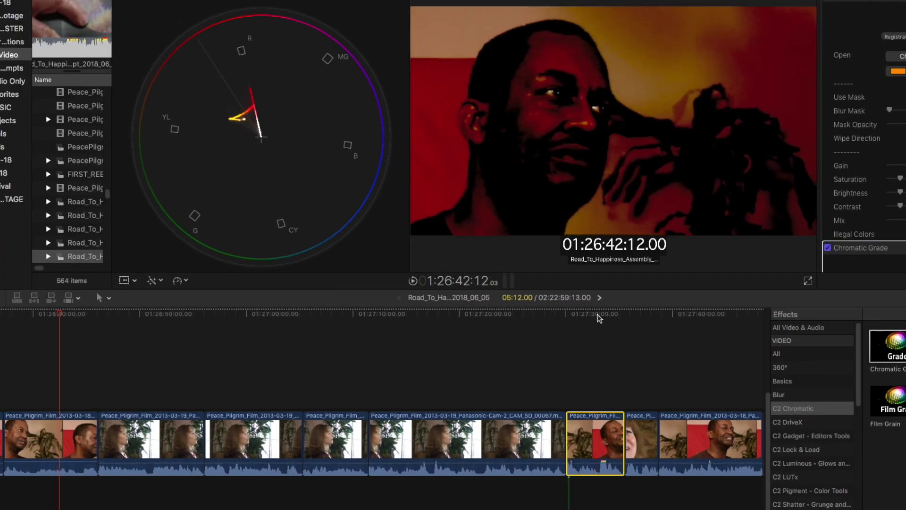
left_click_drag(599, 318, 598, 319)
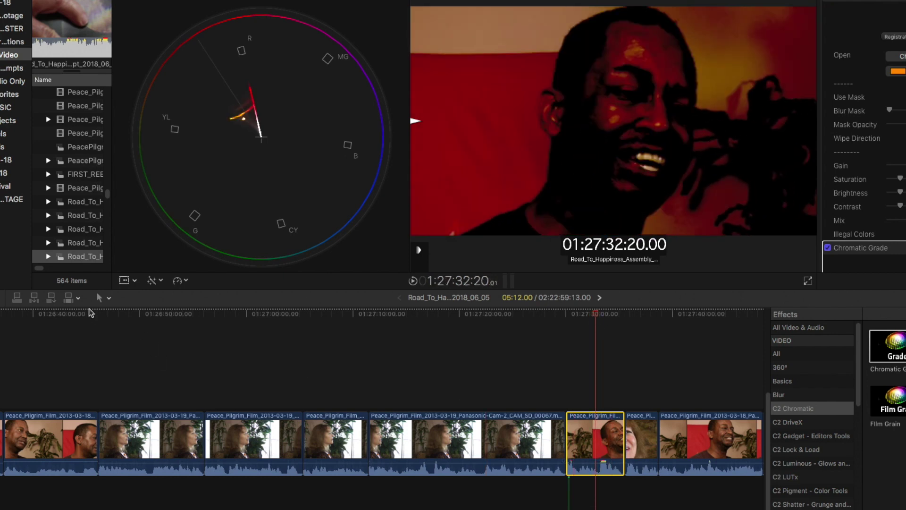
left_click(65, 313)
Raise the group's Lift to 0.19 and Gamma to 1.28, checking the later clip's grade
left_click(56, 431)
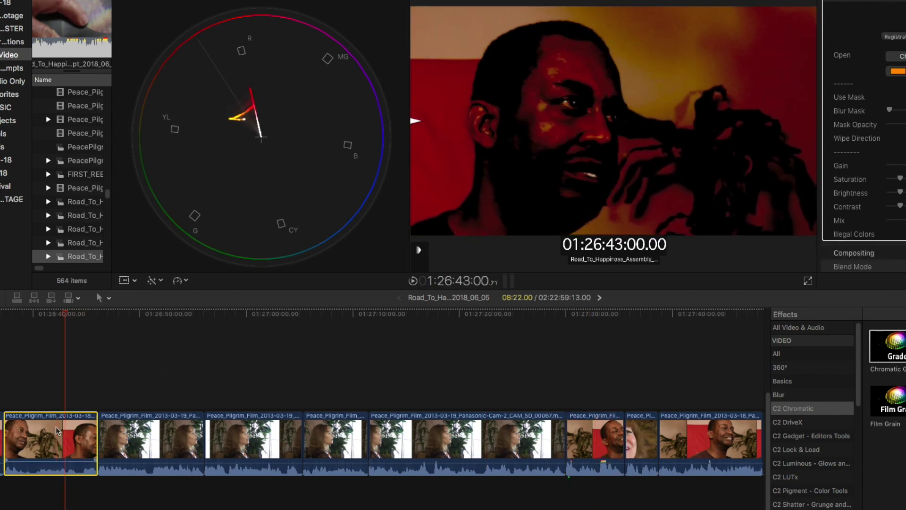
left_click(900, 56)
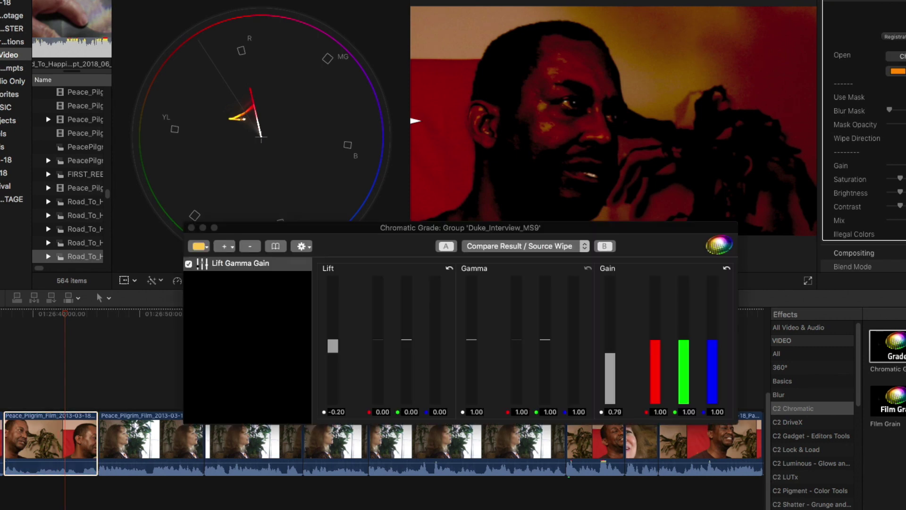
left_click_drag(332, 347, 330, 228)
left_click_drag(470, 340, 468, 260)
left_click_drag(316, 233, 294, 440)
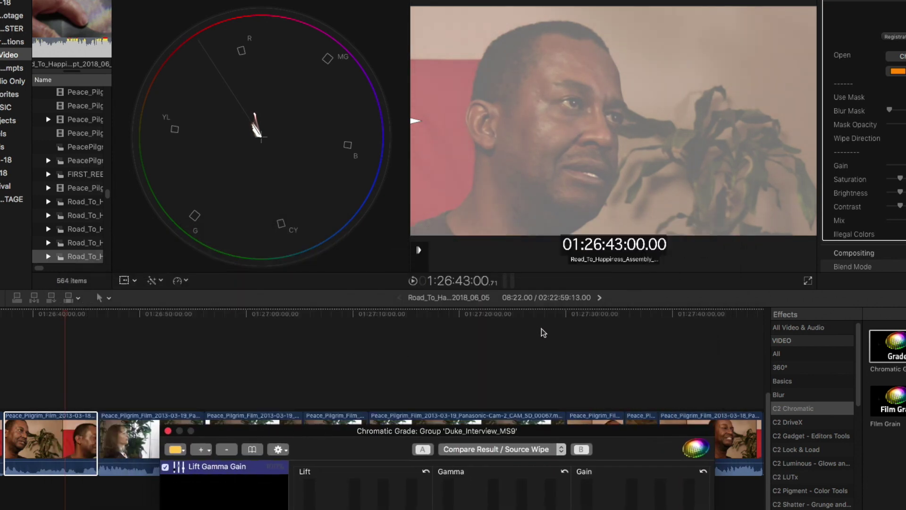
left_click(600, 314)
left_click_drag(600, 315, 597, 315)
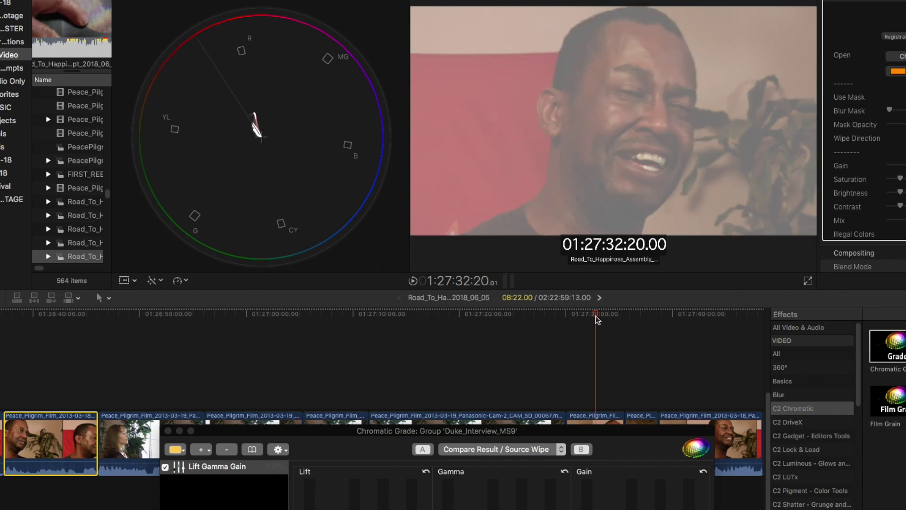
left_click_drag(546, 427, 555, 221)
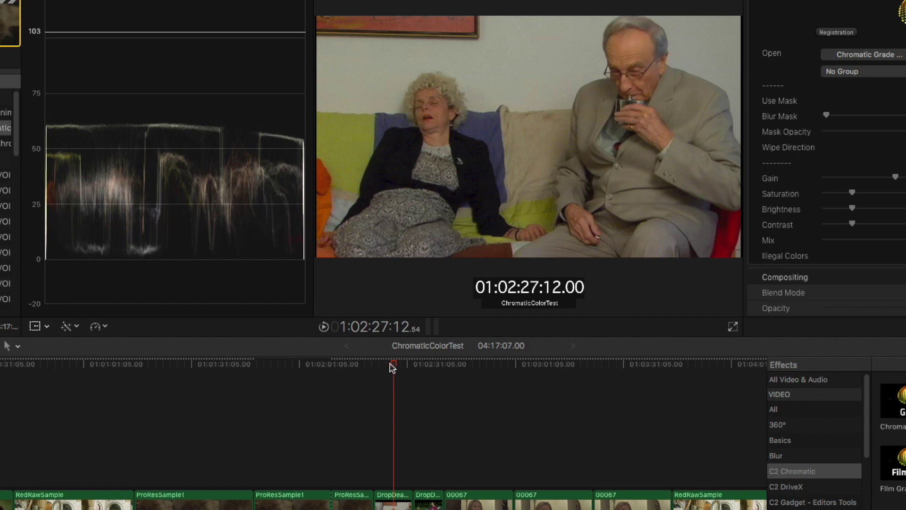
Store the cat clip's frame as compare side A in a floating grade window
left_click(360, 364)
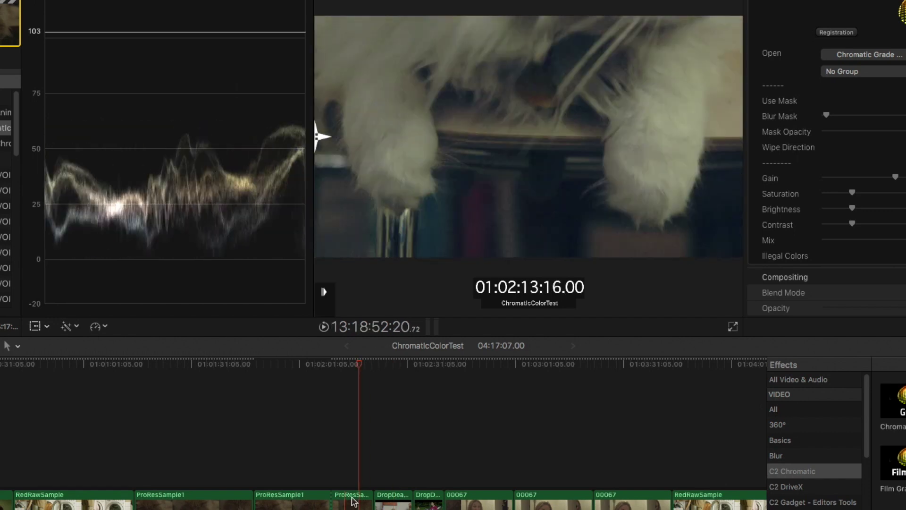
left_click(353, 501)
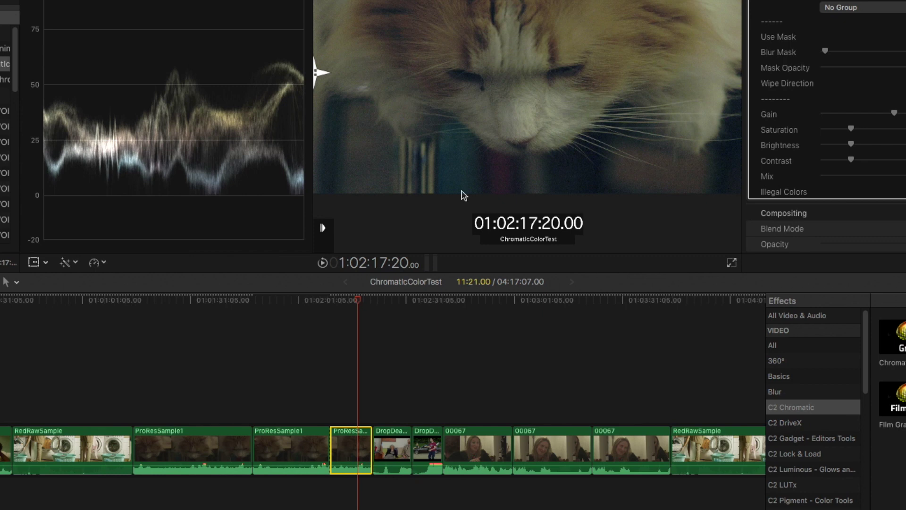
left_click_drag(425, 299, 661, 206)
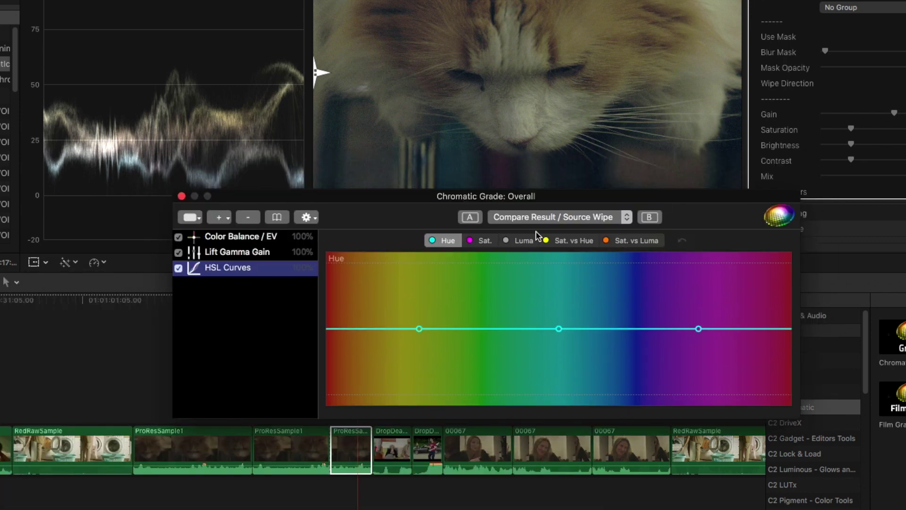
left_click(470, 217)
left_click_drag(458, 196, 332, 4)
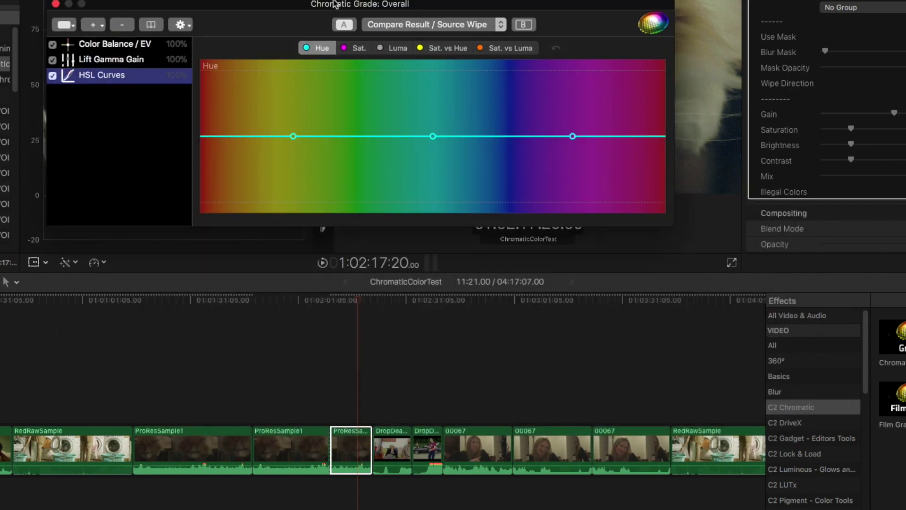
Store the frame of the man beside the black car as compare frame B
left_click(400, 300)
left_click(427, 300)
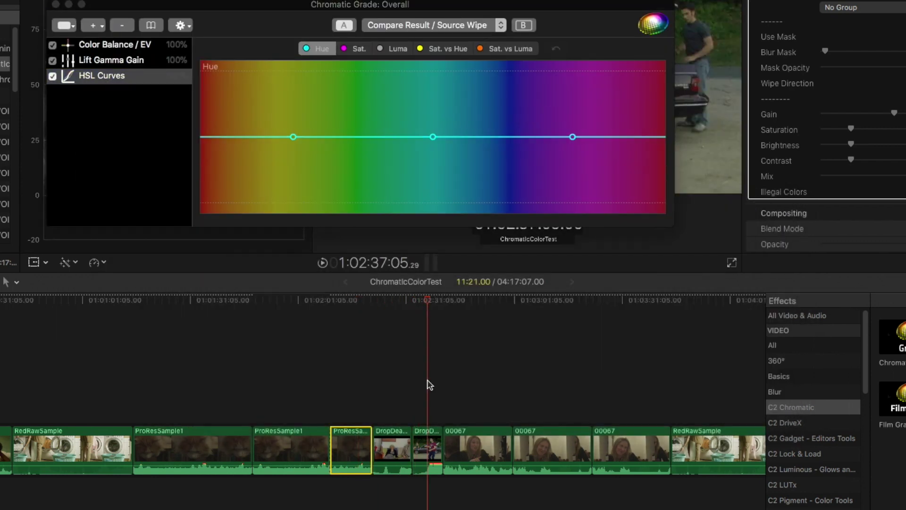
left_click(429, 436)
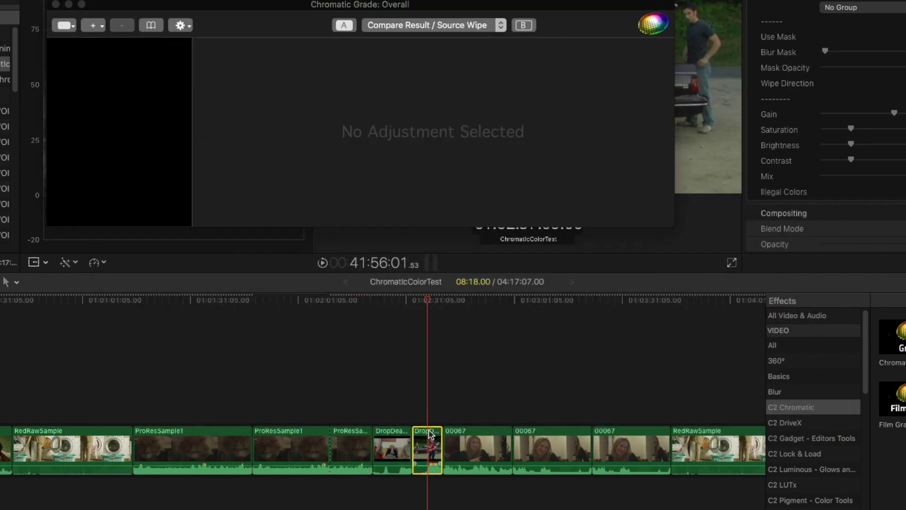
left_click(523, 26)
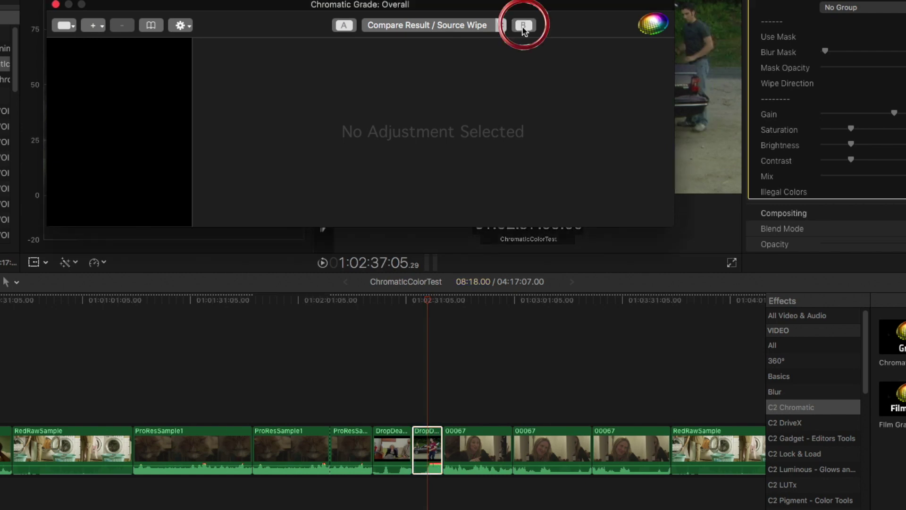
left_click_drag(523, 6, 201, 0)
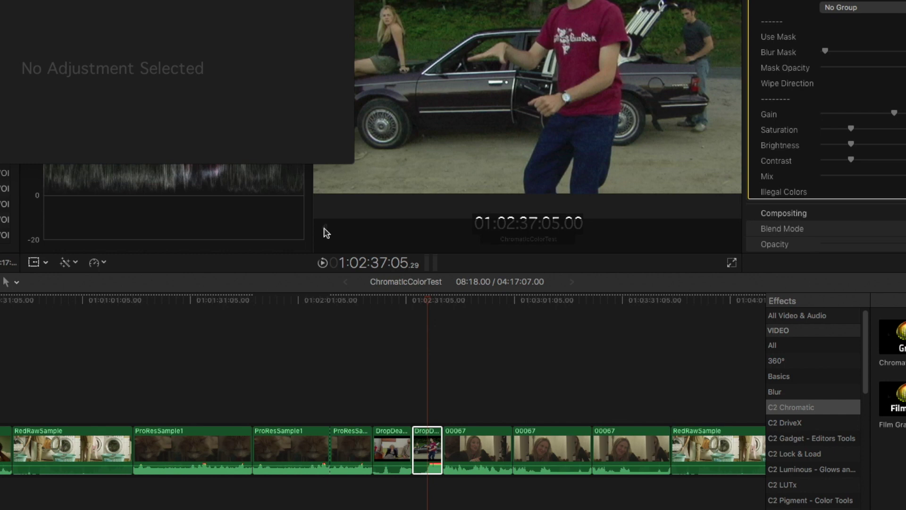
left_click(394, 300)
Cycle the sofa clip's compare modes: A/B wipes, side-by-sides, and three-way A, Result, B
left_click(395, 434)
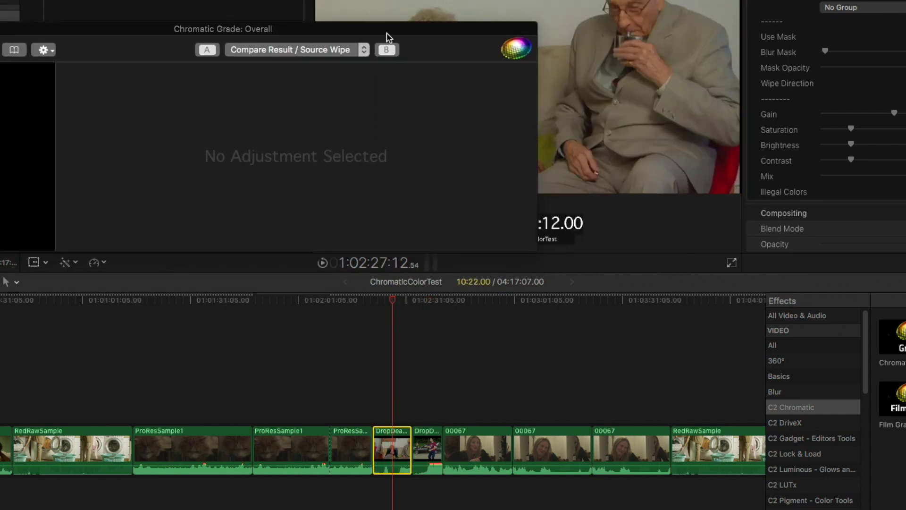
left_click_drag(386, 32, 628, 202)
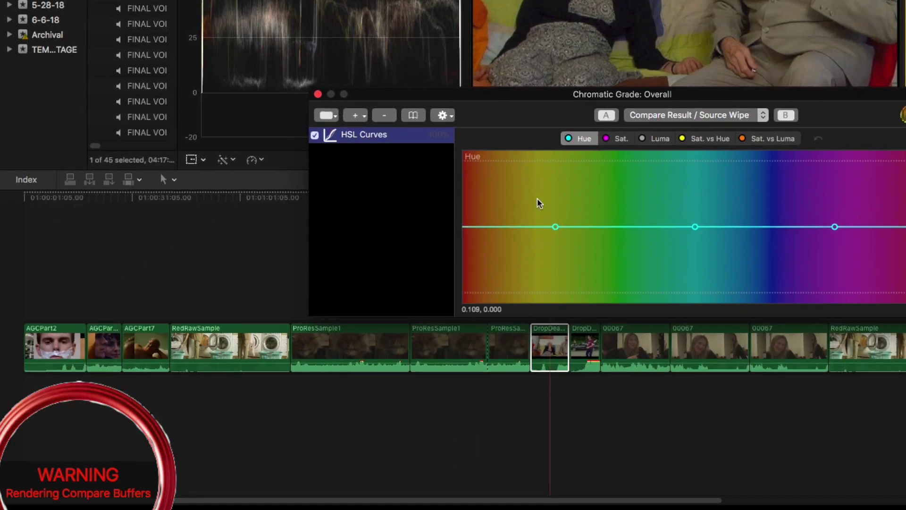
left_click(694, 116)
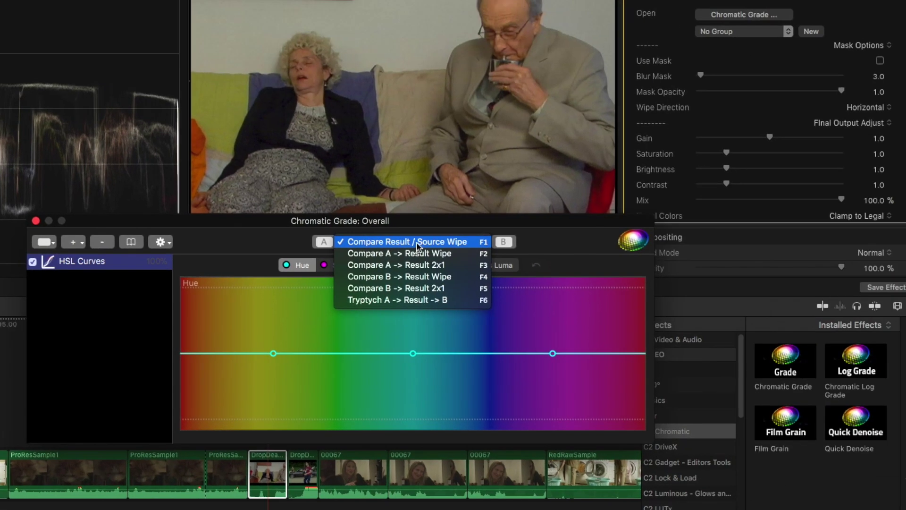
left_click(415, 254)
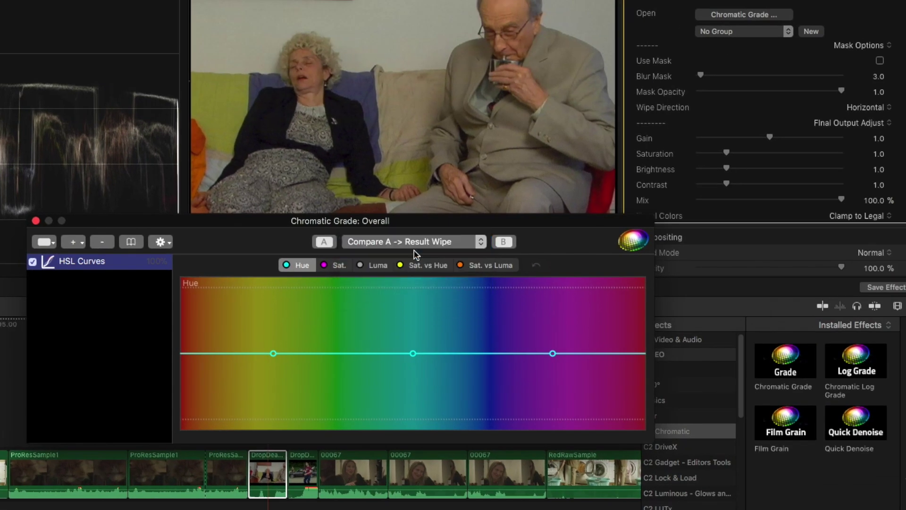
left_click(416, 254)
left_click(420, 256)
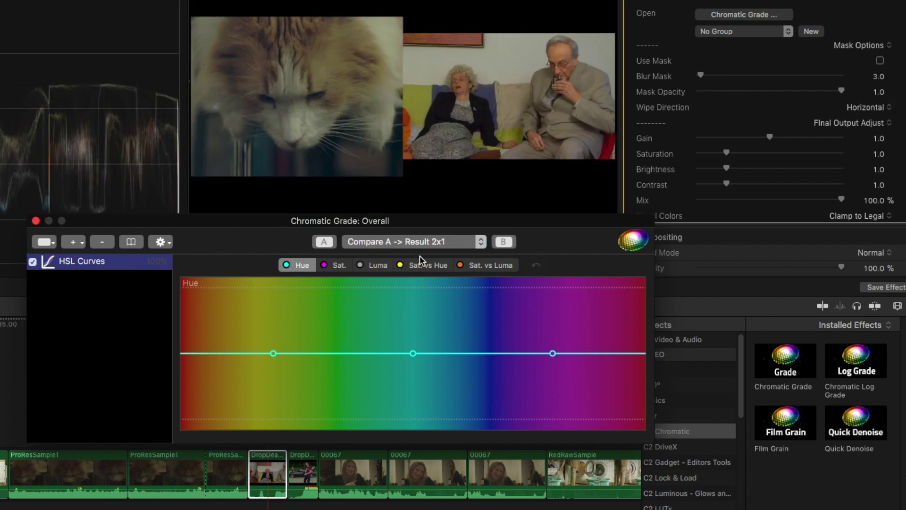
left_click(420, 241)
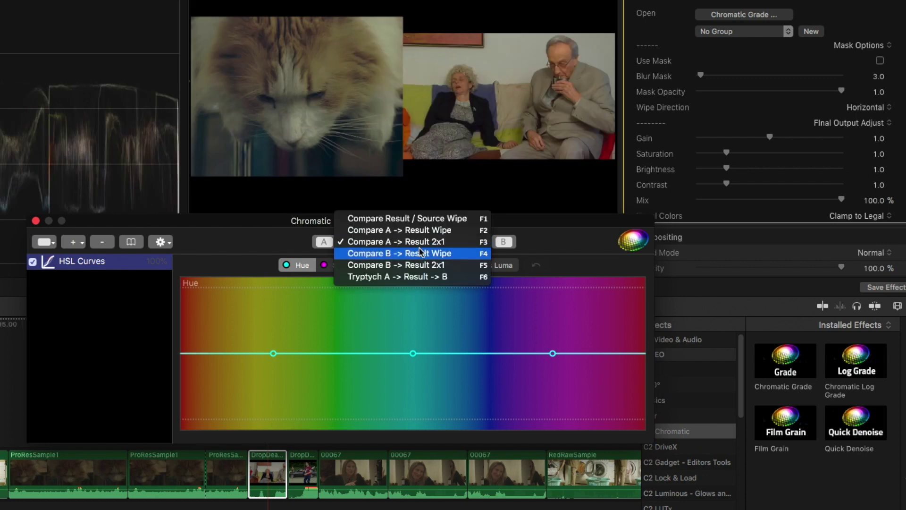
left_click(420, 253)
left_click(419, 241)
left_click(423, 252)
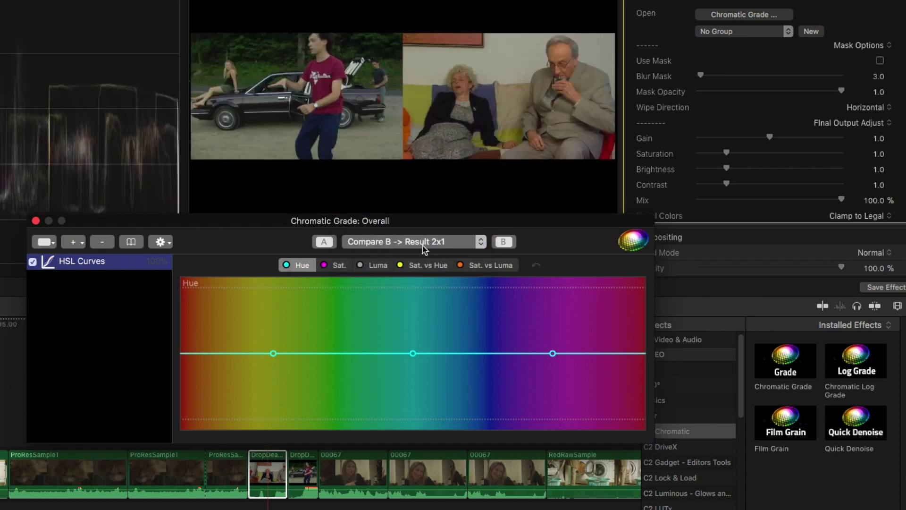
left_click(423, 247)
left_click(424, 255)
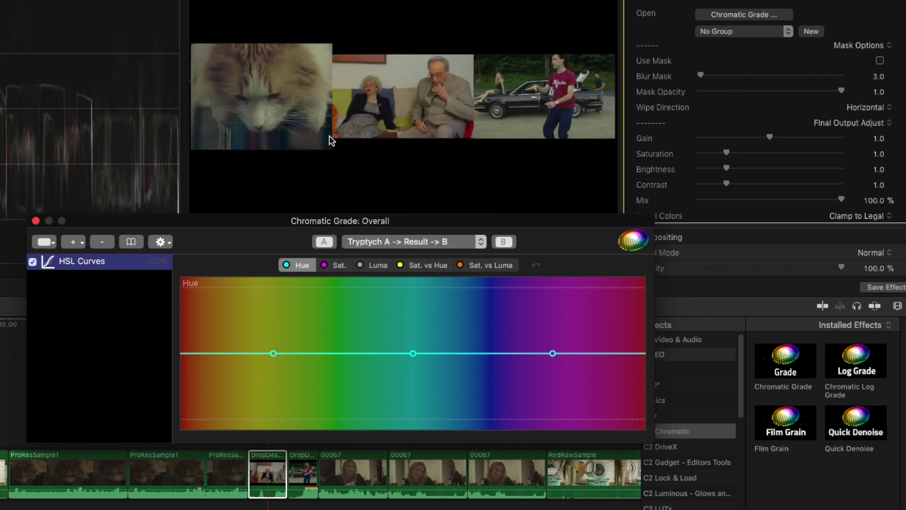
Raise the Hue curve's middle point and switch back to Compare A -> Result Wipe
left_click(413, 353)
left_click_drag(410, 323, 443, 353)
left_click(411, 241)
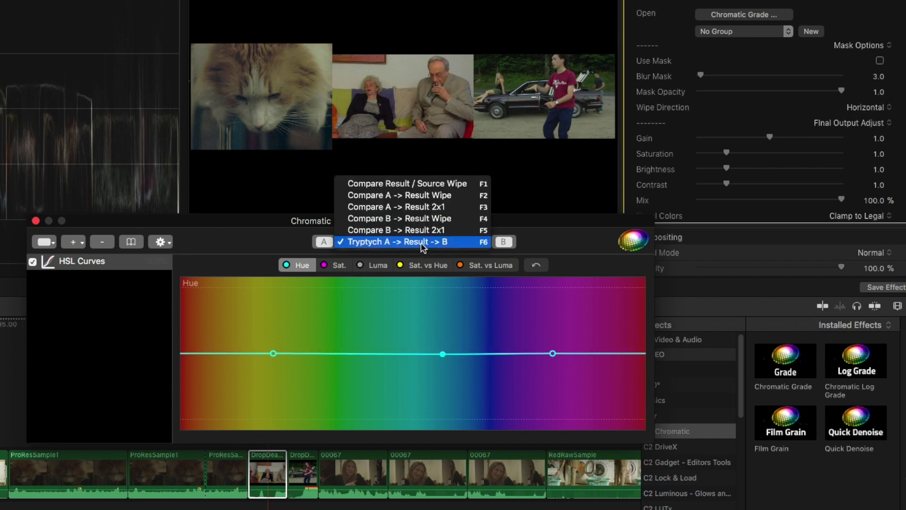
left_click(416, 191)
left_click(548, 18)
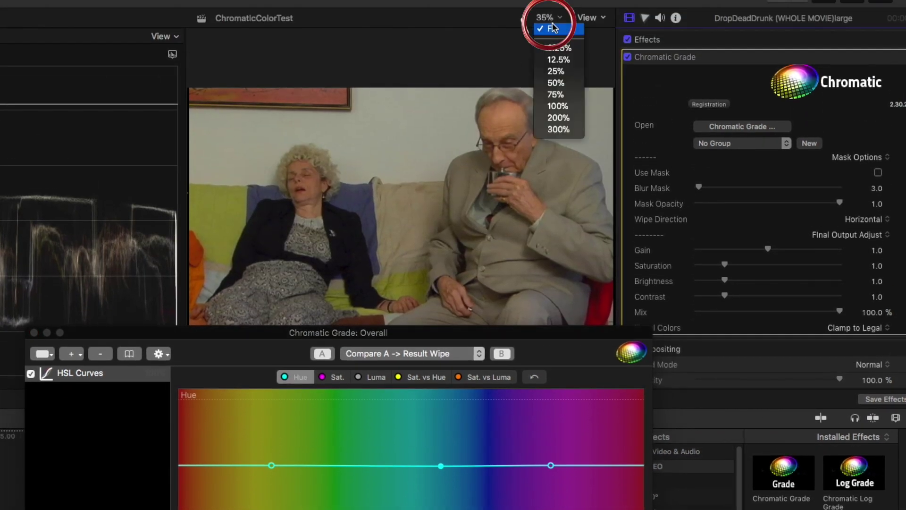
Zoom the viewer to 25%, drag the wipe to reveal the cat frame, then return to Fit
left_click(556, 71)
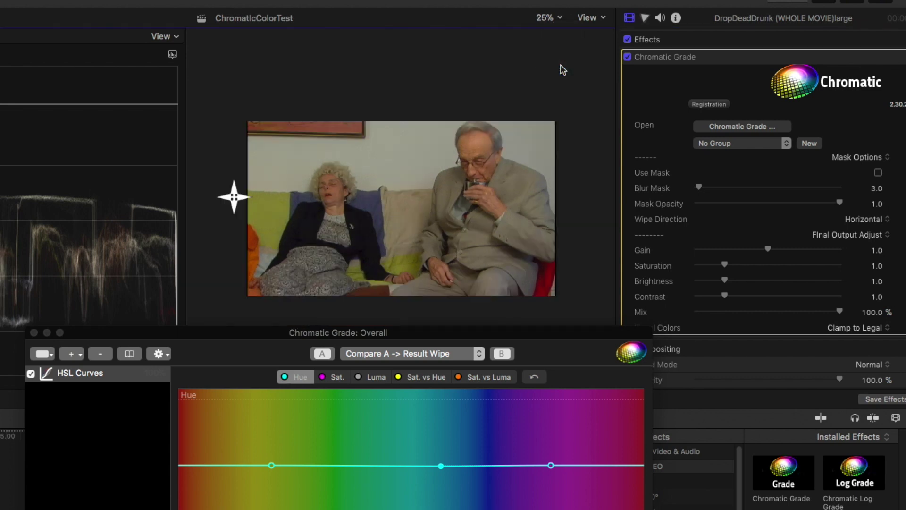
left_click_drag(238, 208, 391, 203)
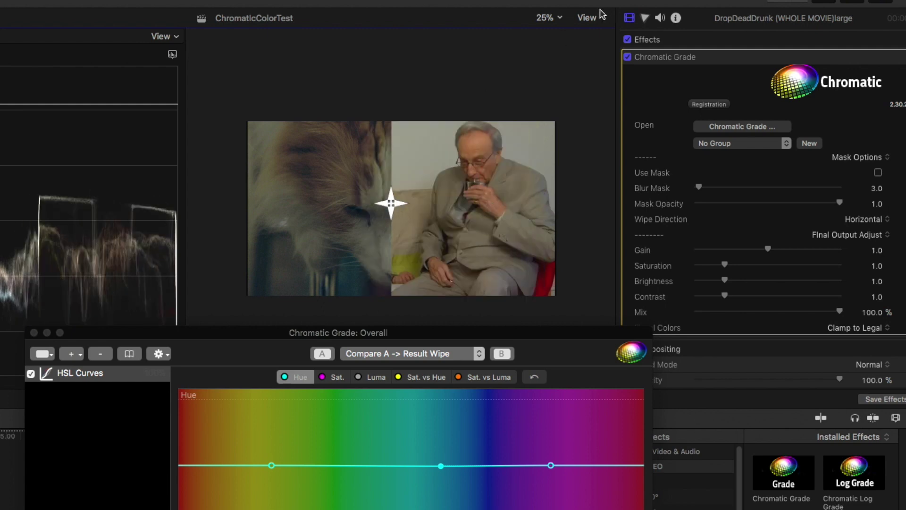
left_click(548, 18)
left_click(553, 28)
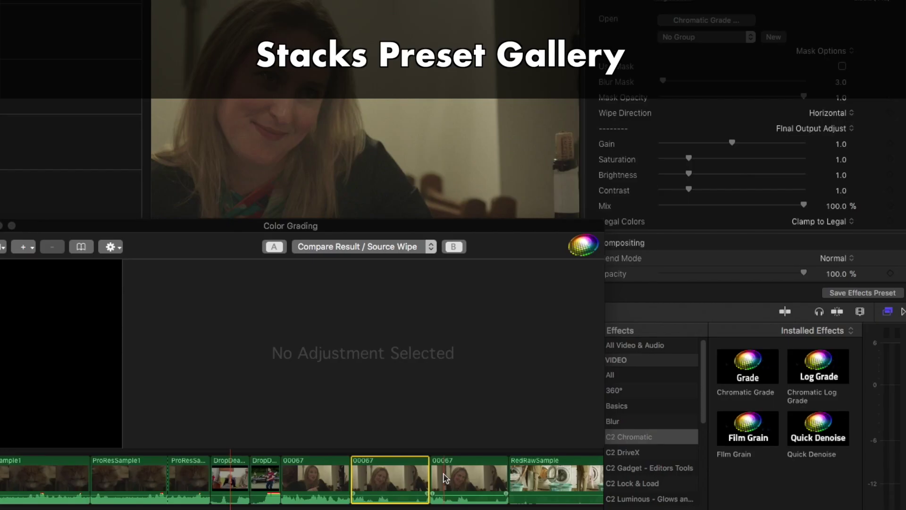
left_click(469, 477)
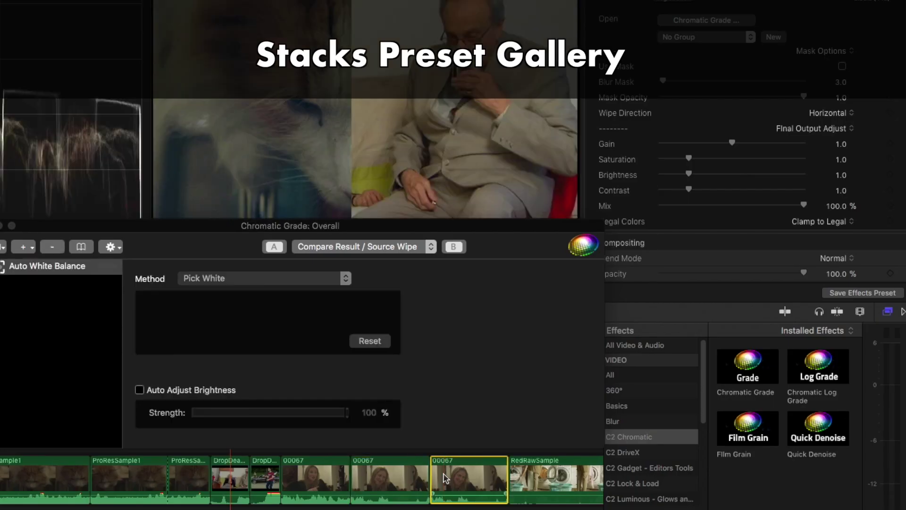
Select the cat clip in the timeline
left_click(315, 469)
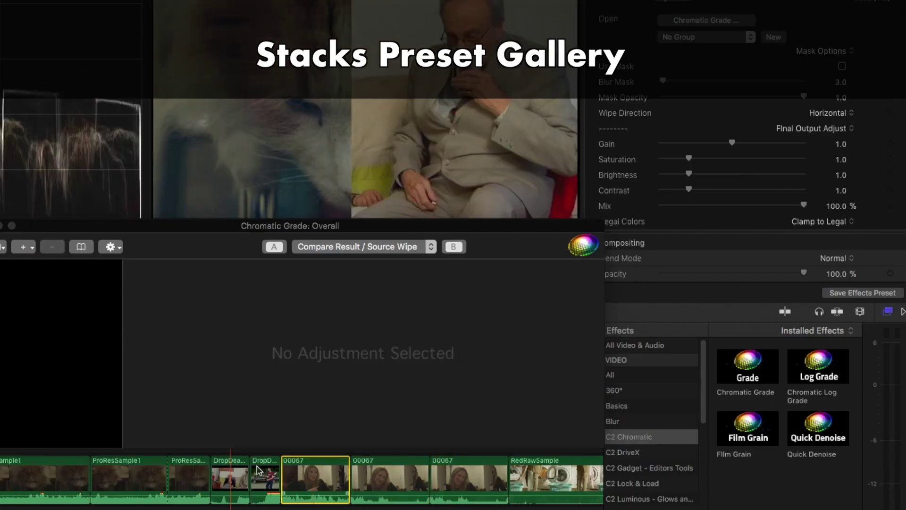
left_click(41, 473)
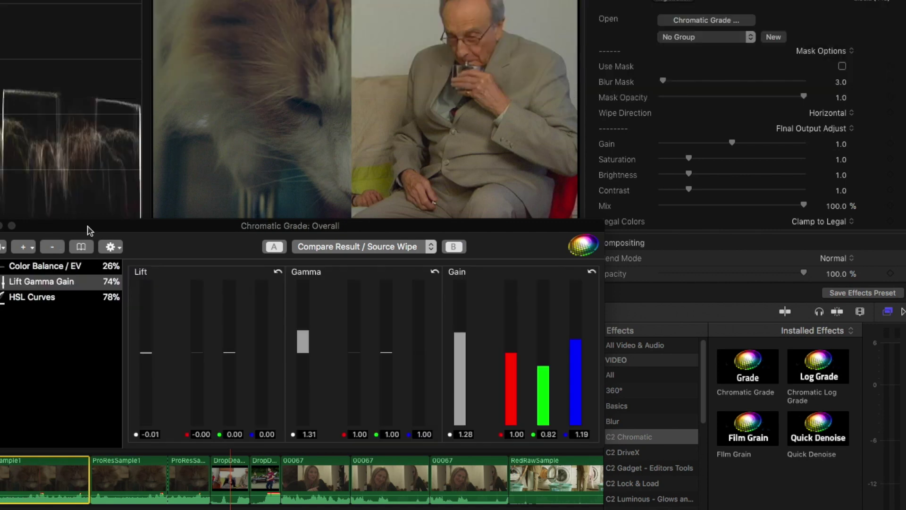
left_click_drag(91, 228, 370, 239)
left_click_drag(24, 333, 173, 350)
left_click(188, 474)
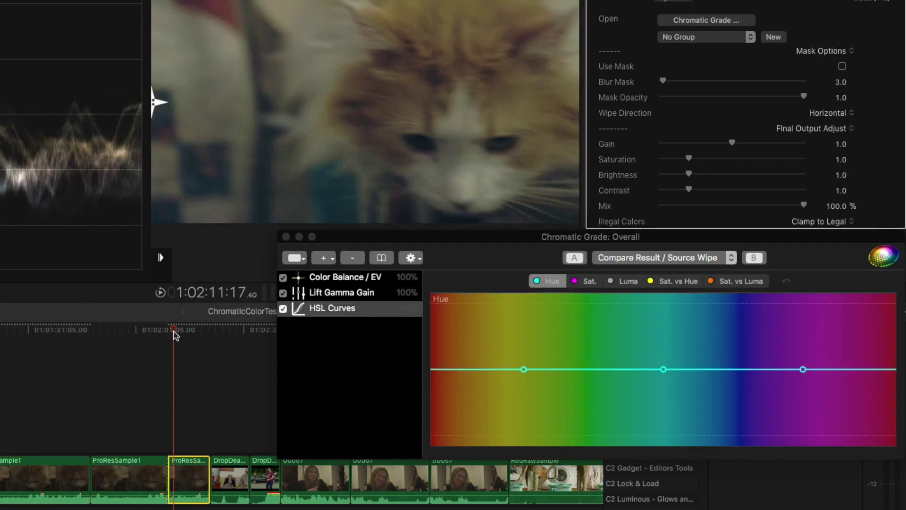
Review the cat grade's HSL Curves, Color Balance / EV and Lift Gamma Gain, keeping Overall
left_click(185, 331)
left_click_drag(405, 239, 382, 232)
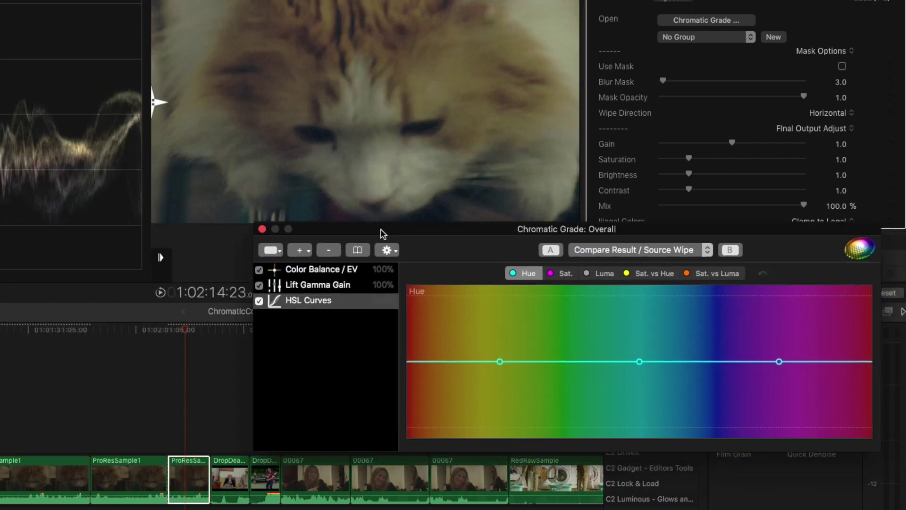
left_click(311, 270)
left_click(310, 287)
left_click(309, 301)
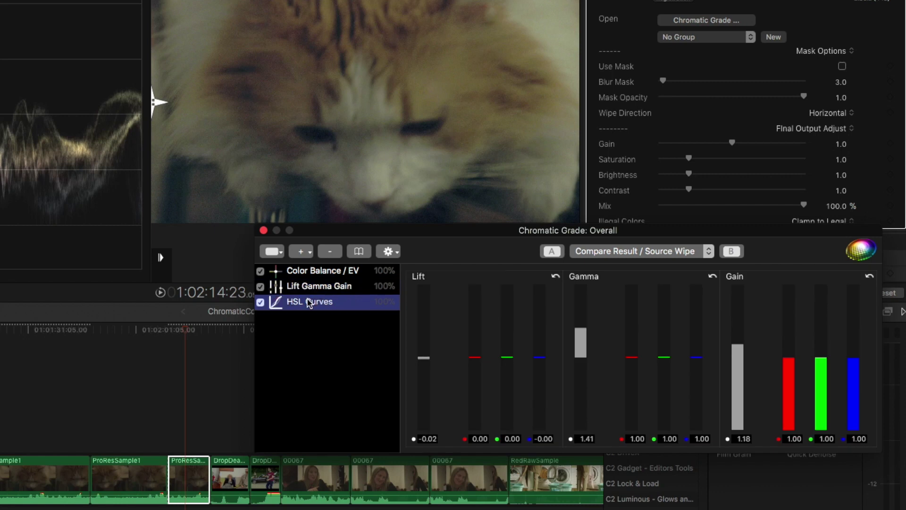
left_click(282, 253)
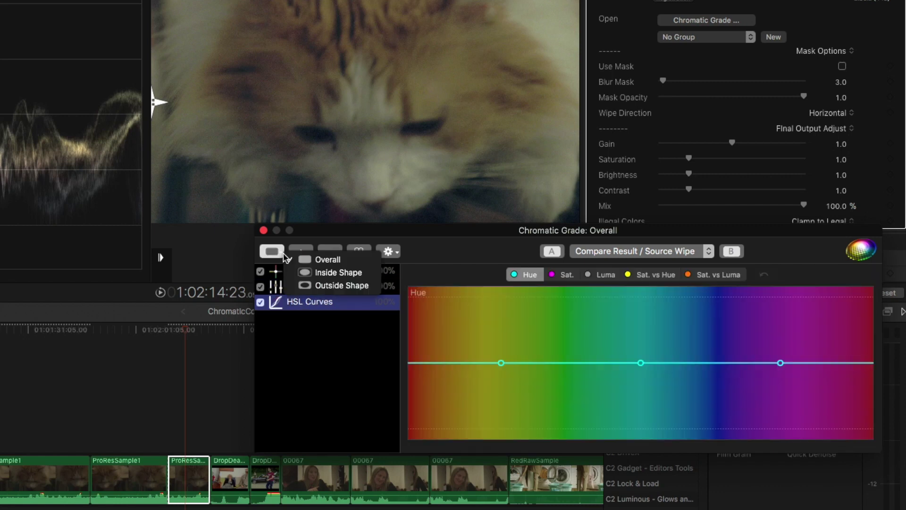
left_click(311, 259)
left_click(363, 268)
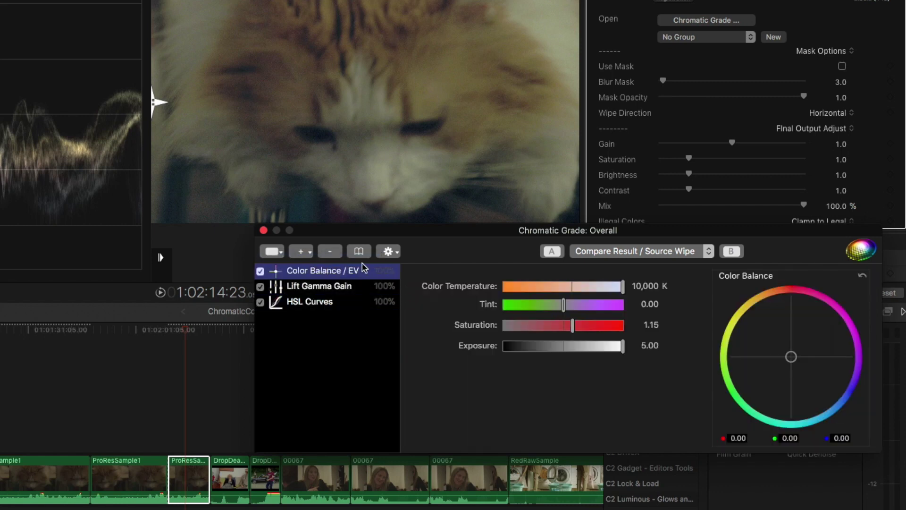
Save the cat grade's adjustment stack as 'CAT' in the Untitled category
left_click(389, 252)
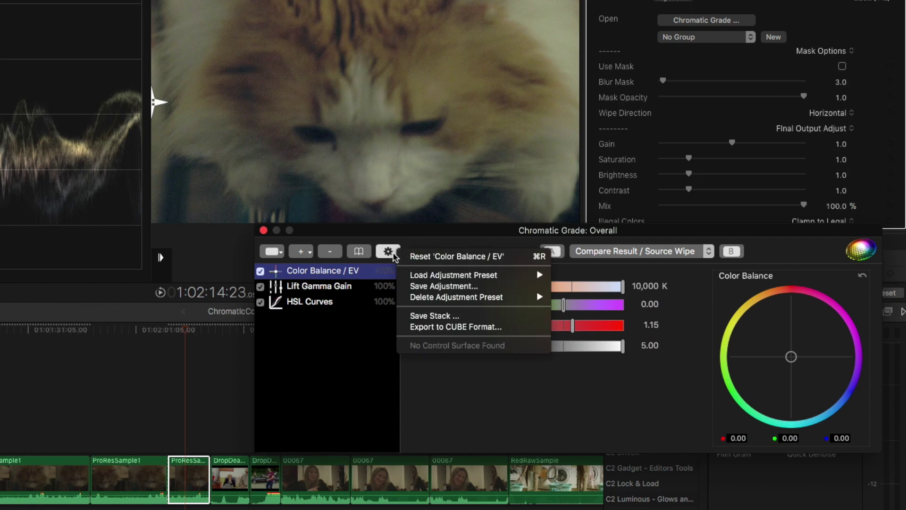
left_click(494, 316)
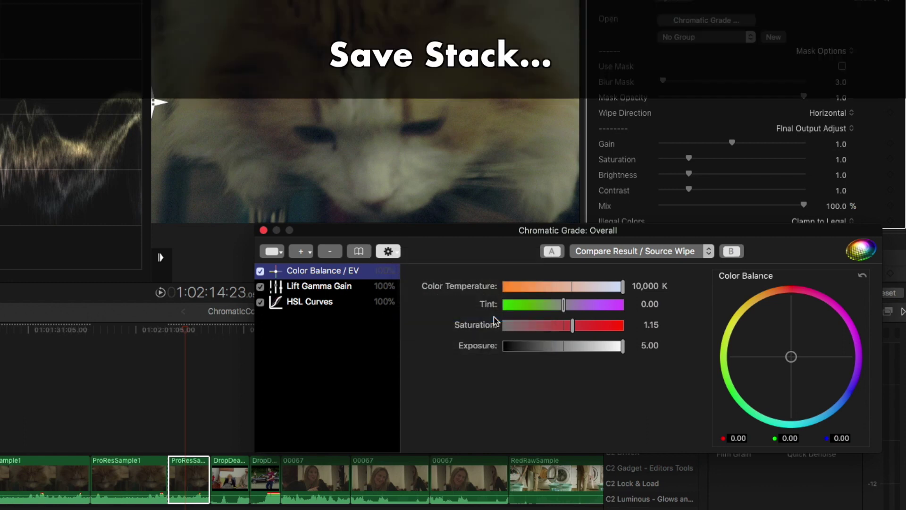
left_click_drag(602, 306, 451, 300)
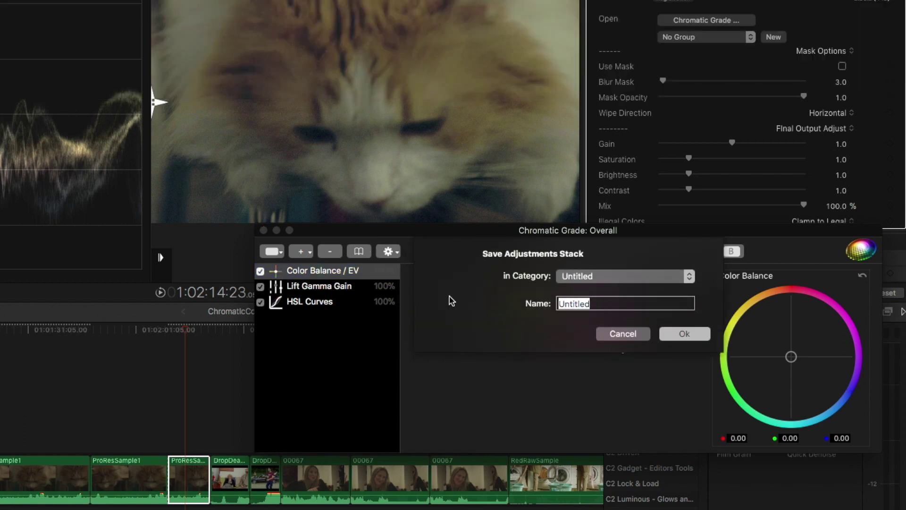
type("CAT")
left_click(583, 276)
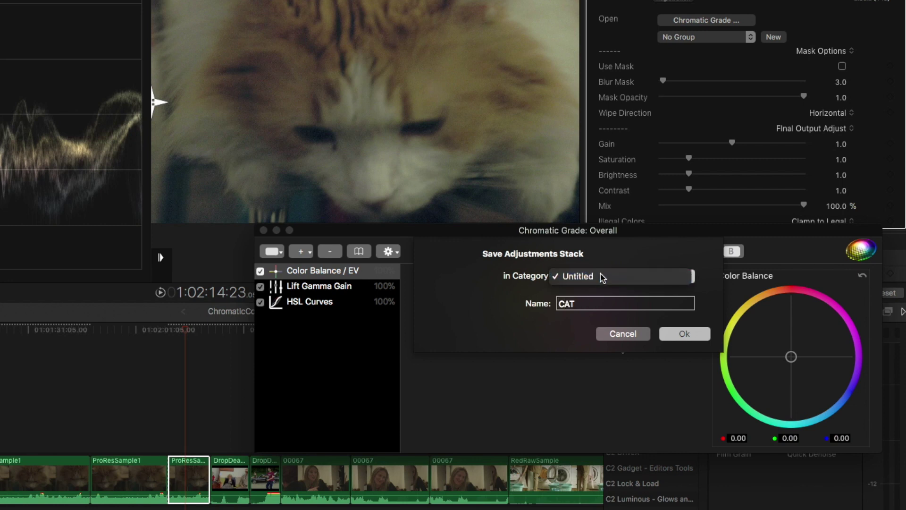
left_click(599, 278)
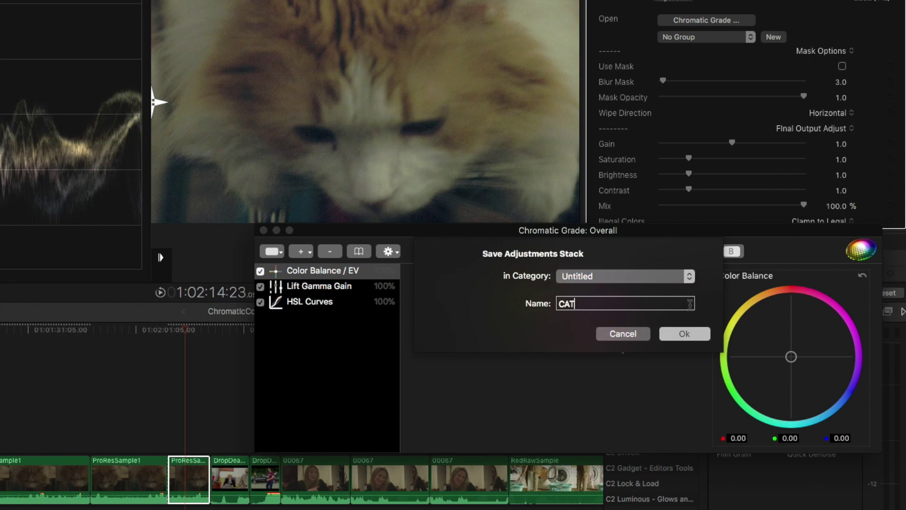
left_click(684, 334)
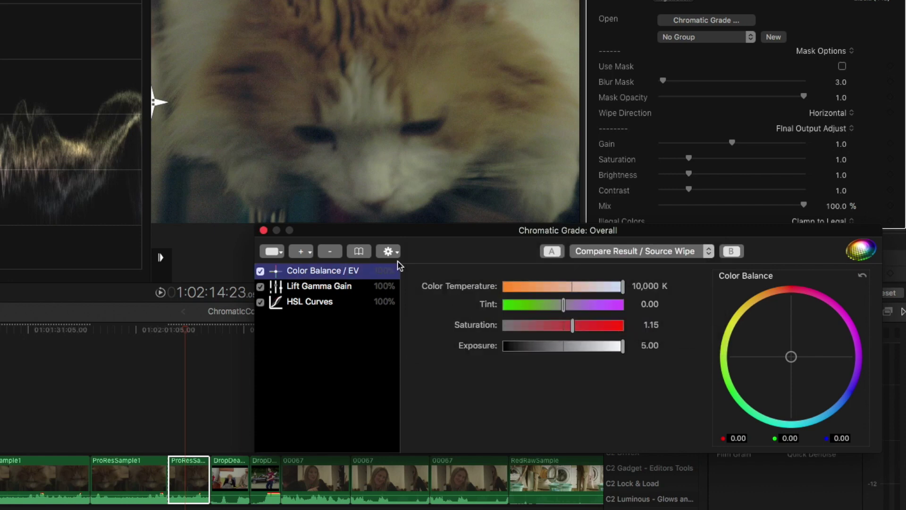
Open the Chromatic Saved Stacks browser and select the Test stack
left_click(360, 254)
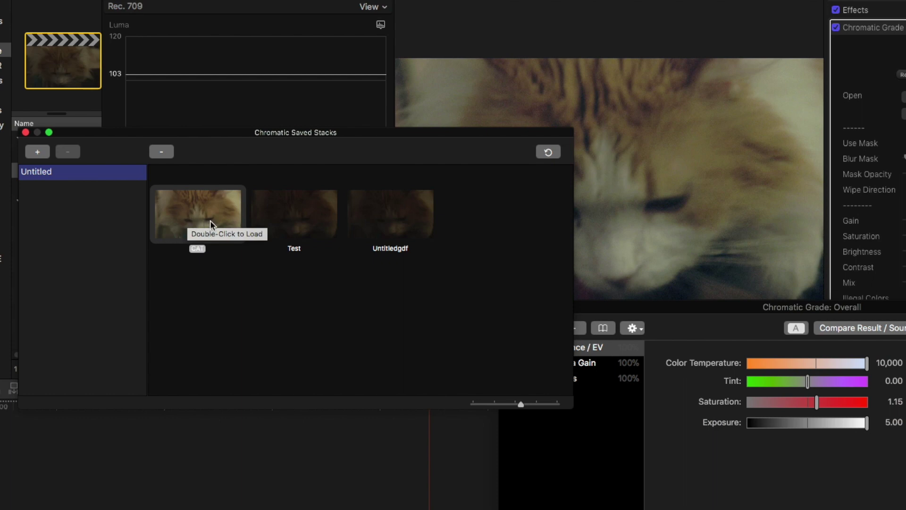
left_click(308, 214)
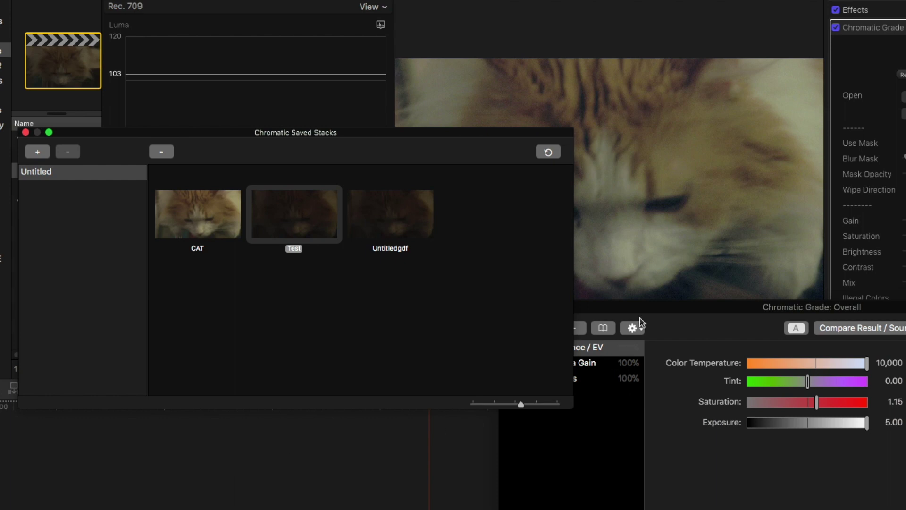
left_click_drag(642, 324, 649, 255)
Apply the saved CAT stack to the woman's clip and close the browser
left_click(486, 421)
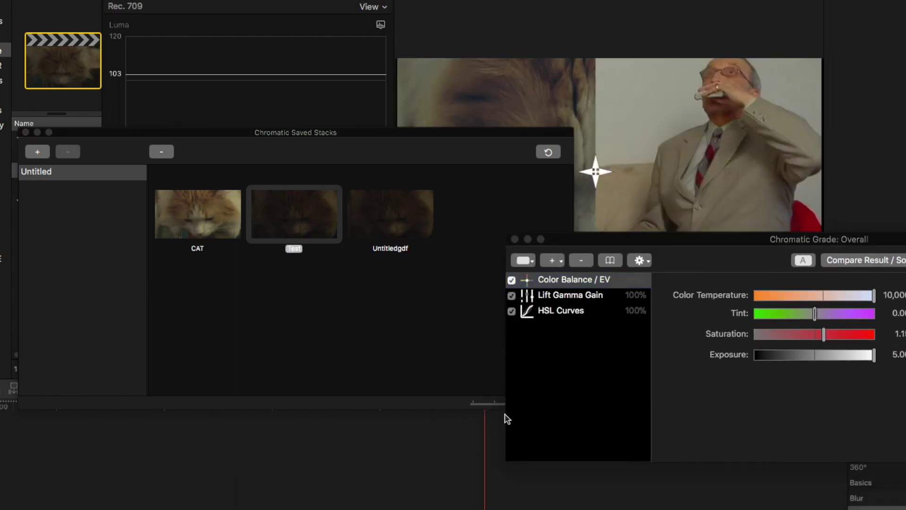
left_click(583, 487)
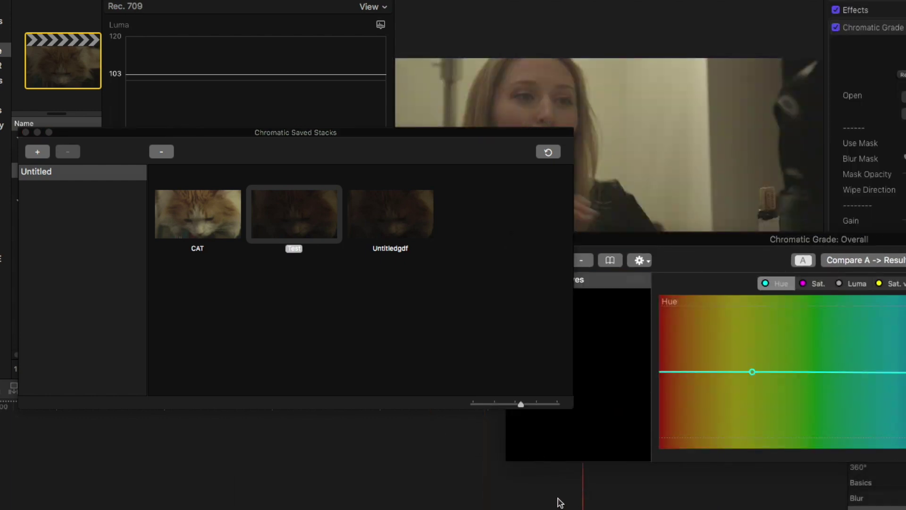
left_click_drag(485, 130, 509, 155)
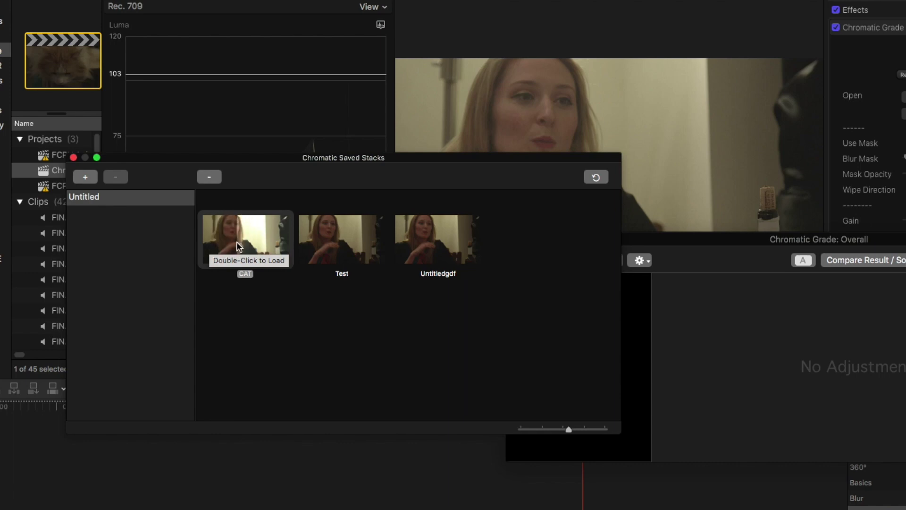
double_click(253, 248)
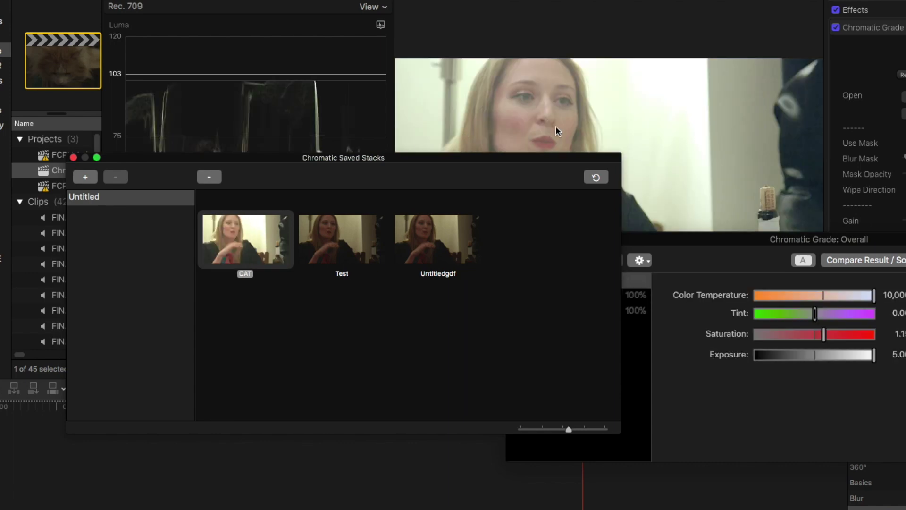
left_click_drag(369, 181, 457, 299)
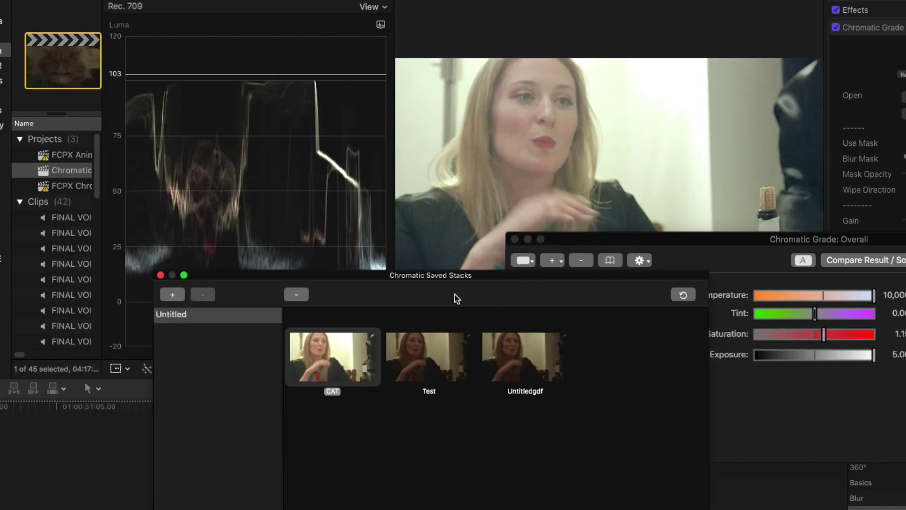
left_click(160, 276)
Review the woman's Lift Gamma Gain, HSL Curves and Color Balance / EV, keeping the Overall stack
left_click_drag(571, 245, 409, 320)
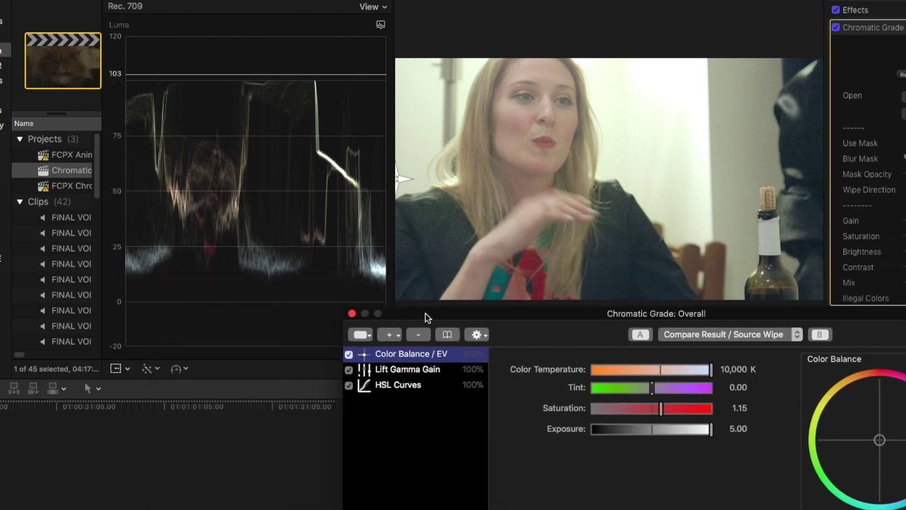
left_click(402, 373)
left_click(401, 388)
left_click(402, 360)
left_click(362, 338)
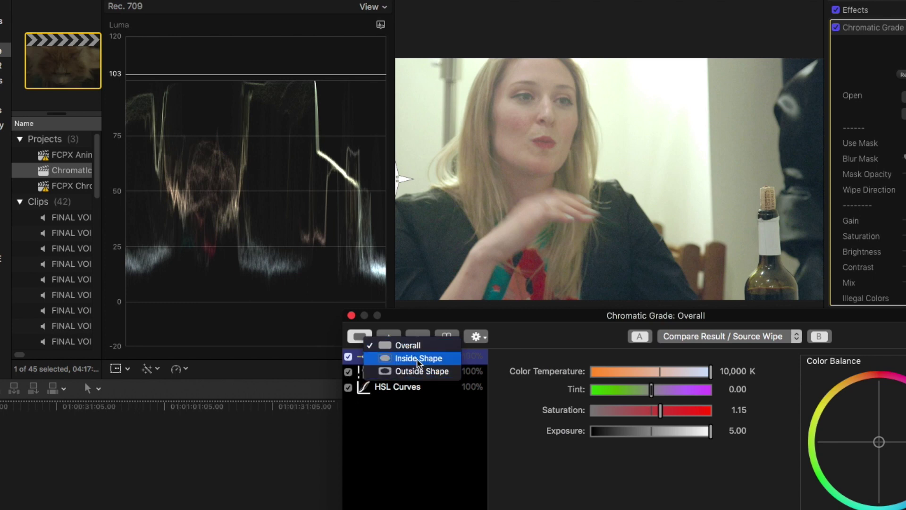
left_click(363, 338)
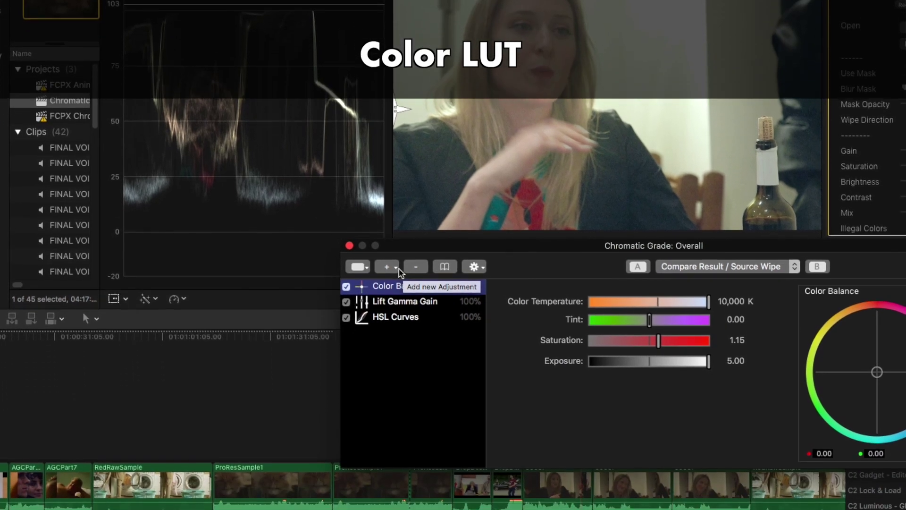
Add an empty Color LUT adjustment after HSL Curves, cancelling the LUT file load
left_click(398, 268)
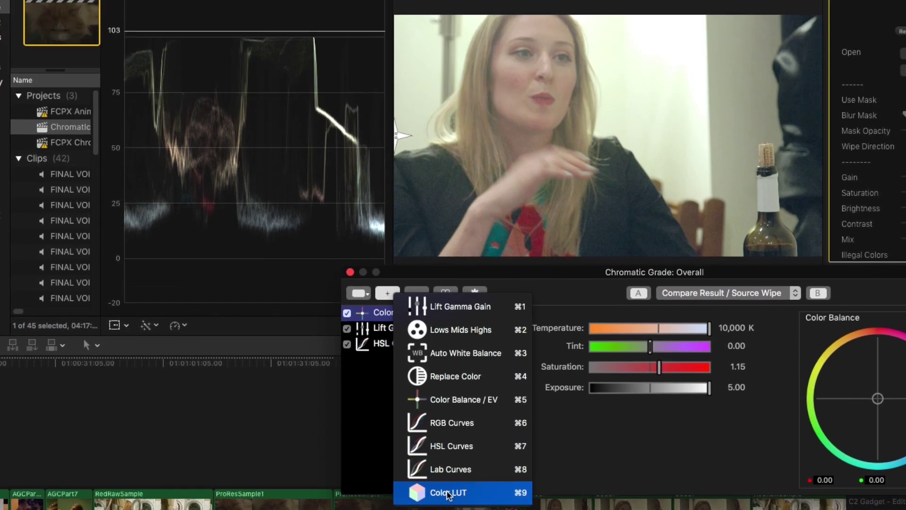
left_click(447, 492)
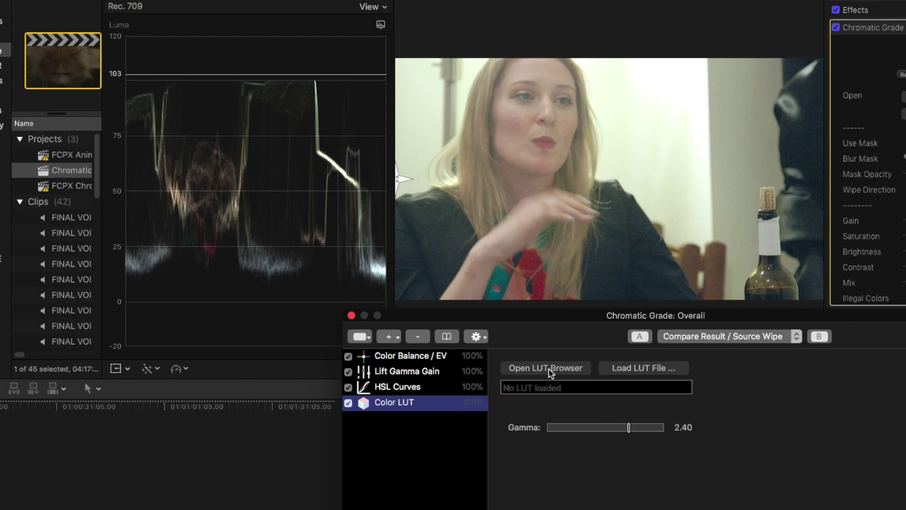
left_click(622, 361)
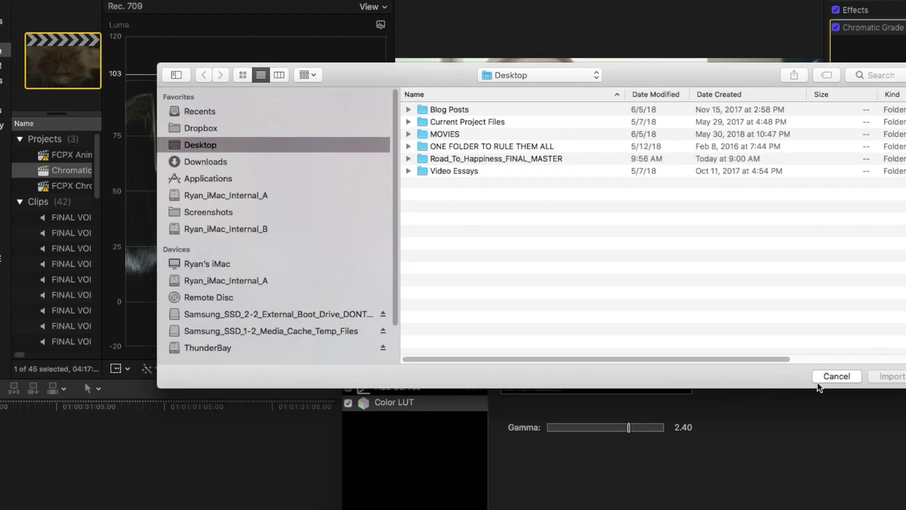
left_click(832, 374)
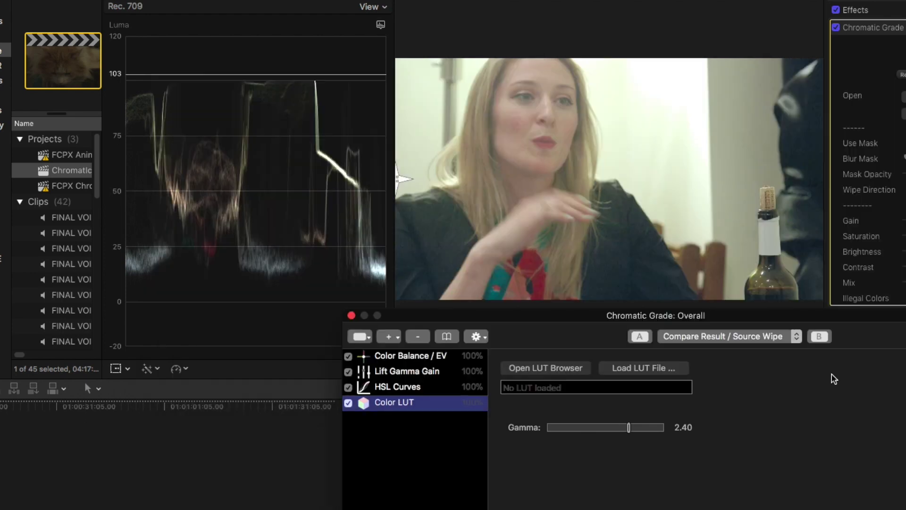
left_click(551, 370)
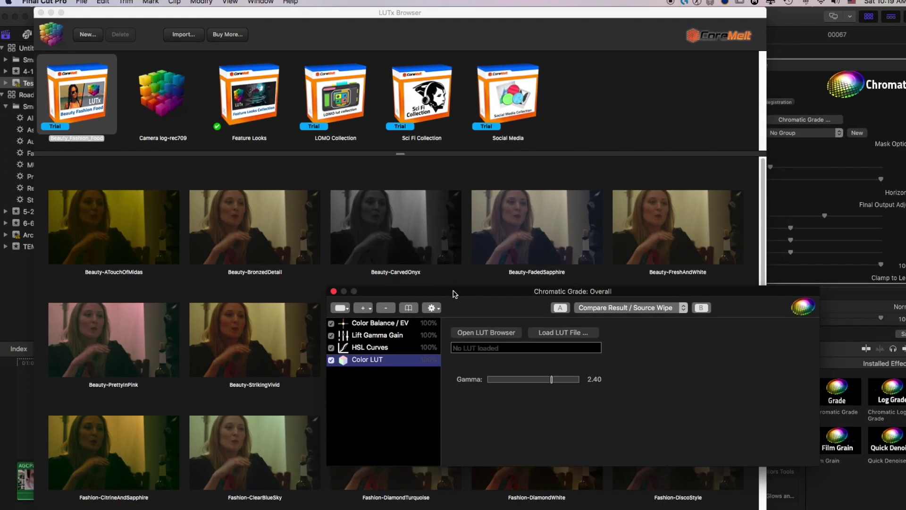
Resize the LUTx Browser and browse its Beauty, Fashion and Food LUT previews of the woman's clip
left_click_drag(457, 286, 641, 468)
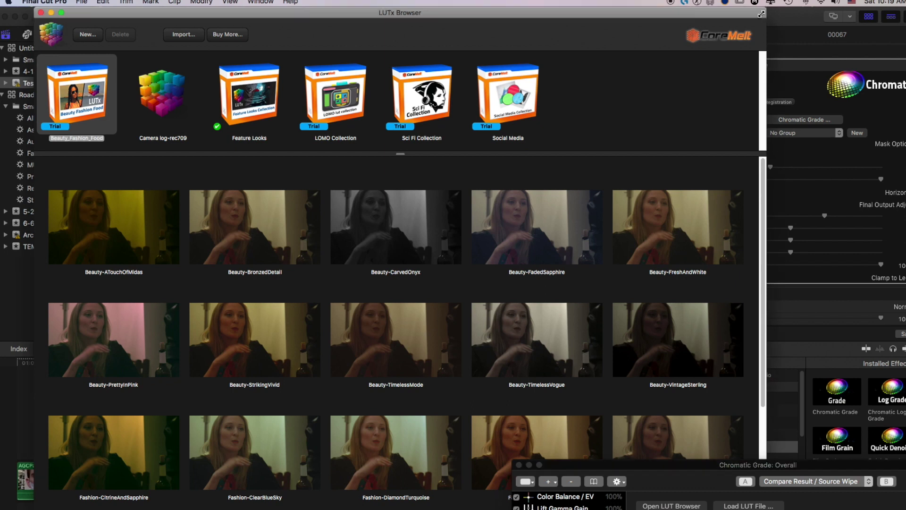
left_click_drag(768, 11, 509, 9)
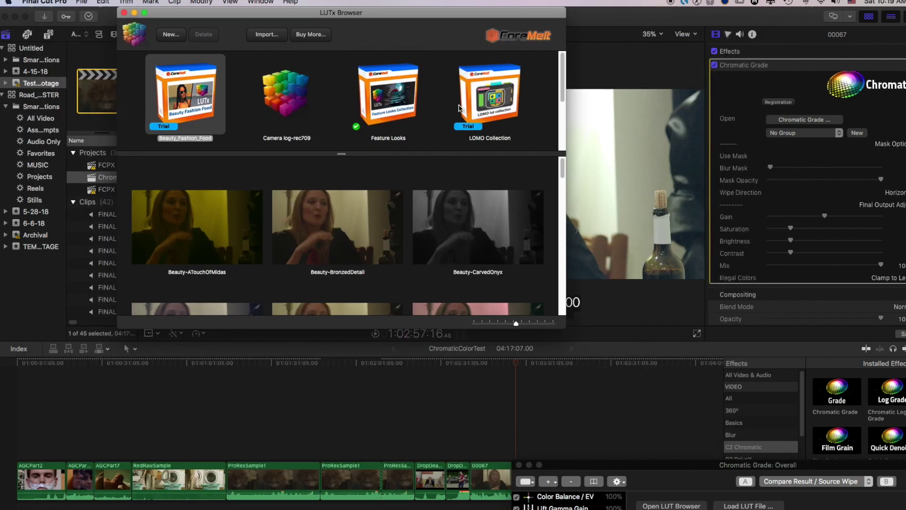
left_click_drag(419, 329, 407, 468)
scroll(334, 255, "down", 10)
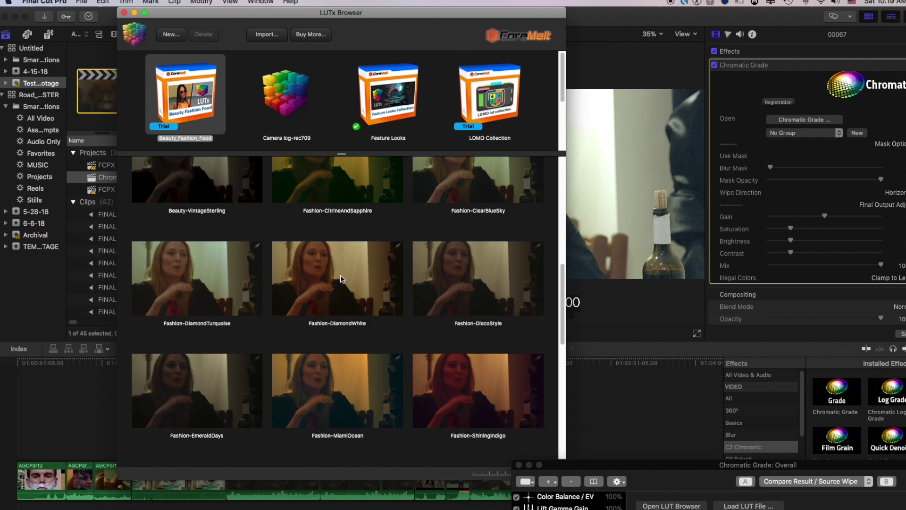
scroll(342, 278, "down", 6)
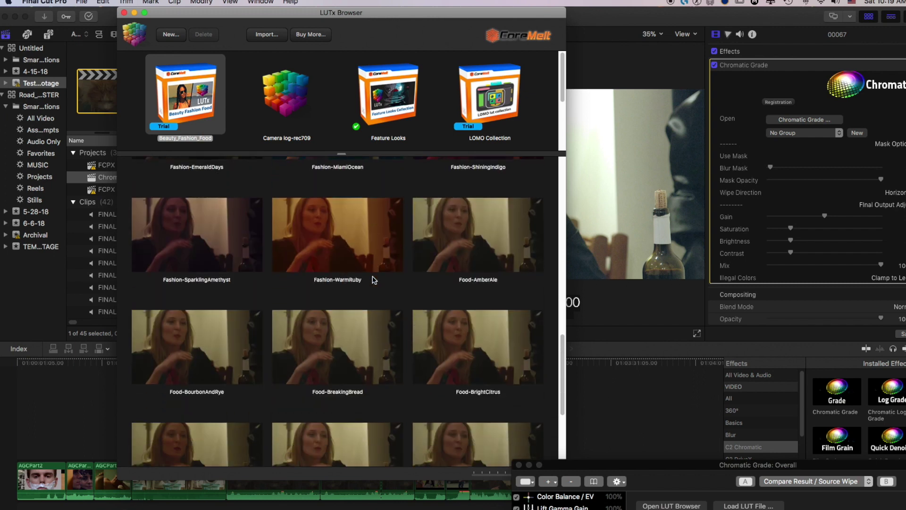
scroll(374, 280, "down", 5)
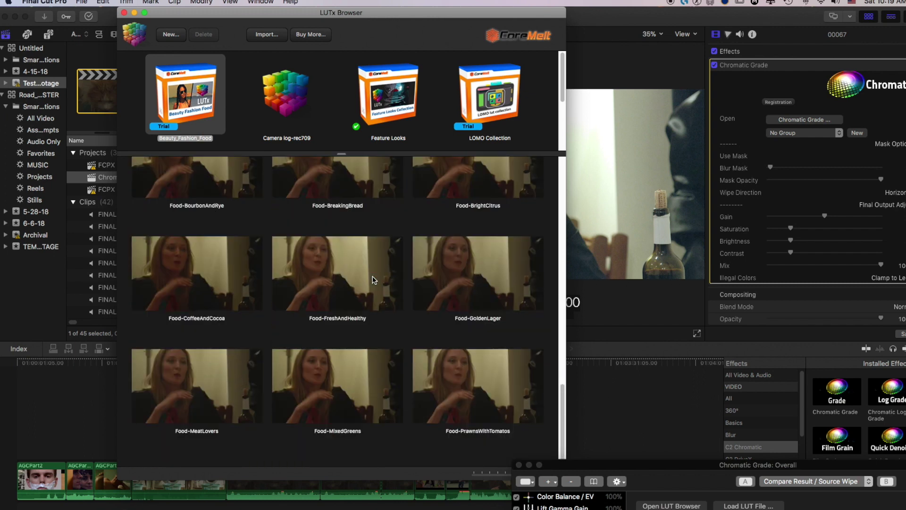